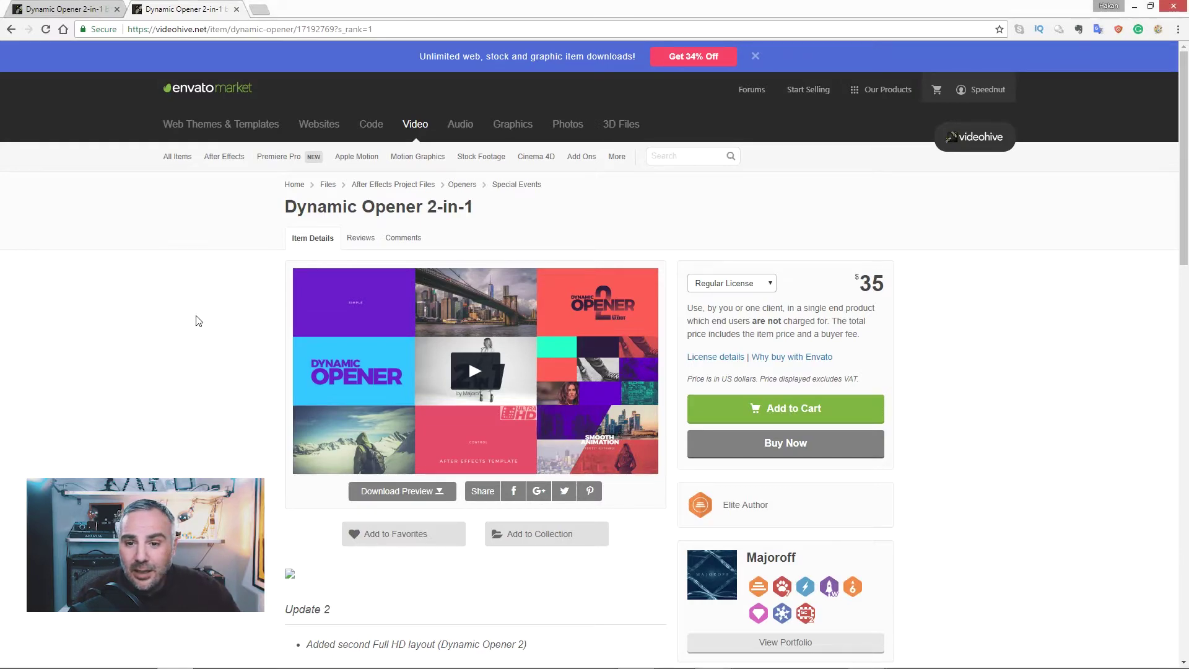
pyautogui.scroll(-4, 196, 322)
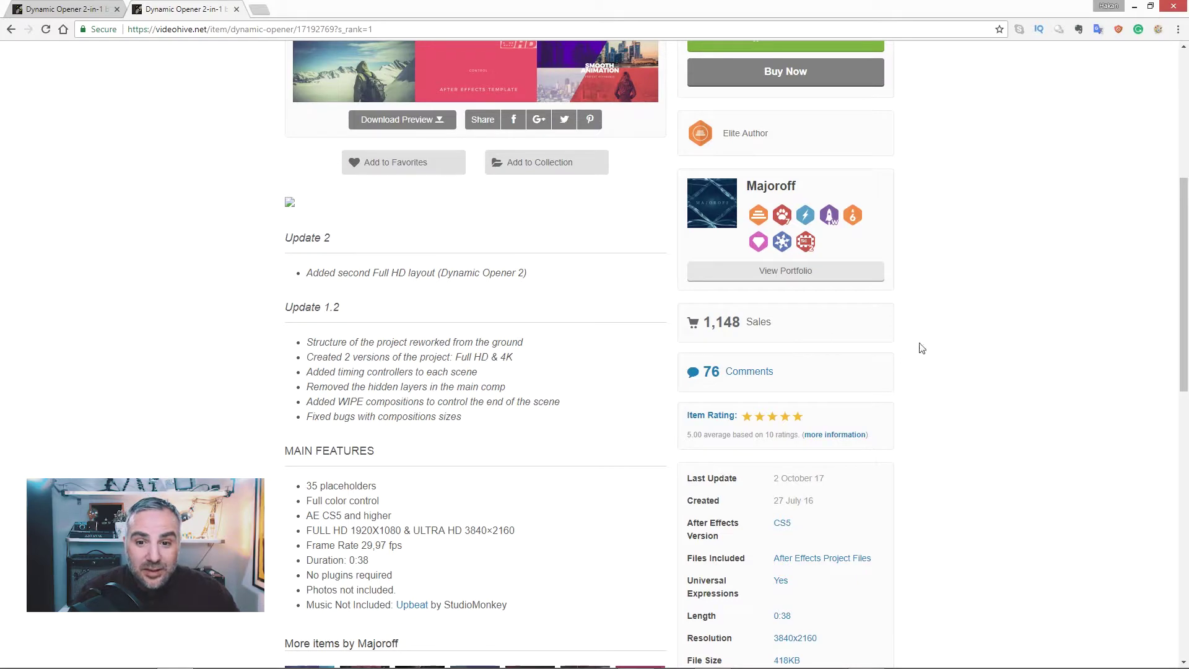
pyautogui.scroll(3, 1025, 379)
pyautogui.scroll(-6, 1023, 383)
pyautogui.scroll(-1, 1023, 386)
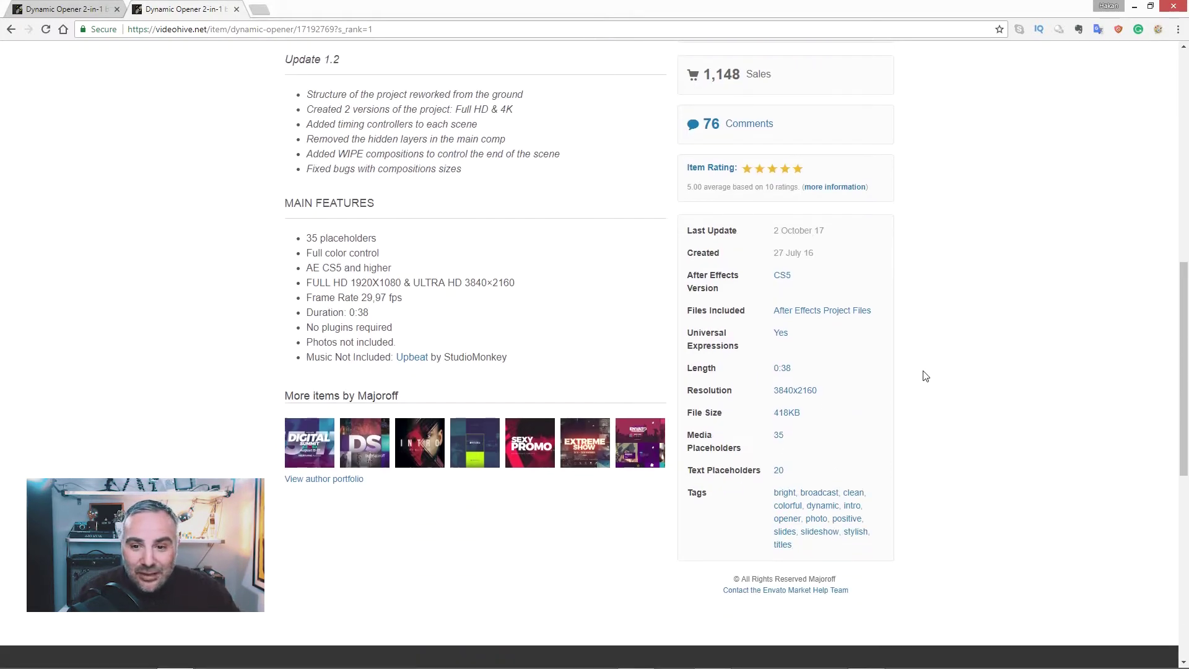
pyautogui.scroll(3, 925, 371)
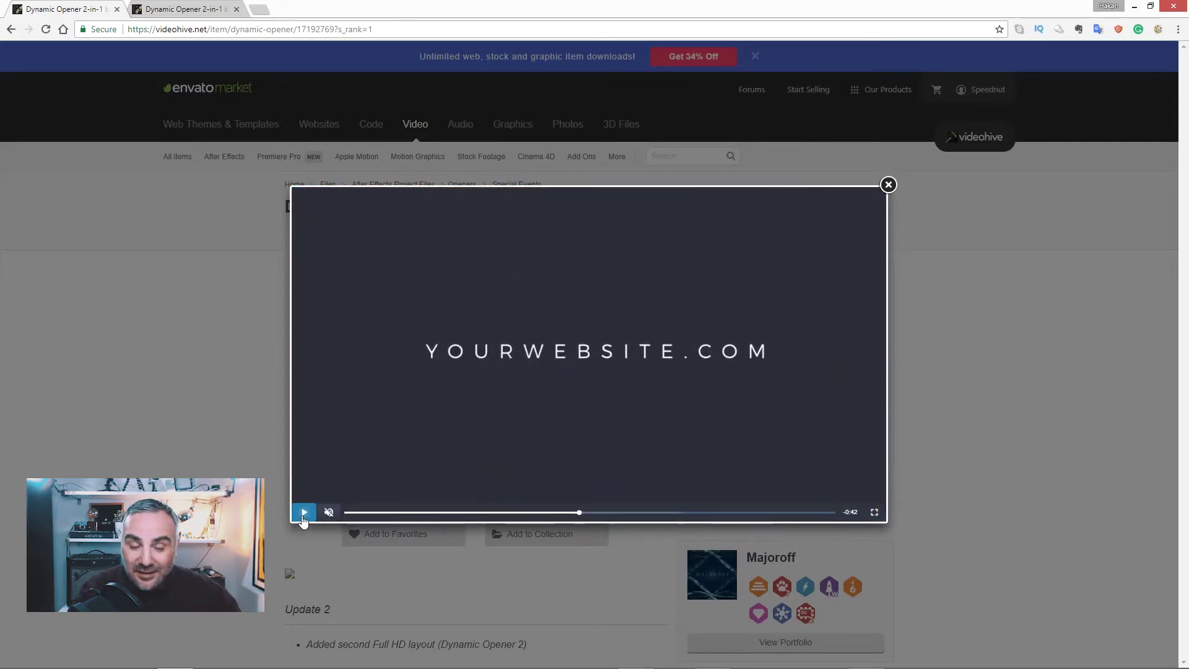
# - Close the VideoHive item's preview video lightbox
pyautogui.click(114, 406)
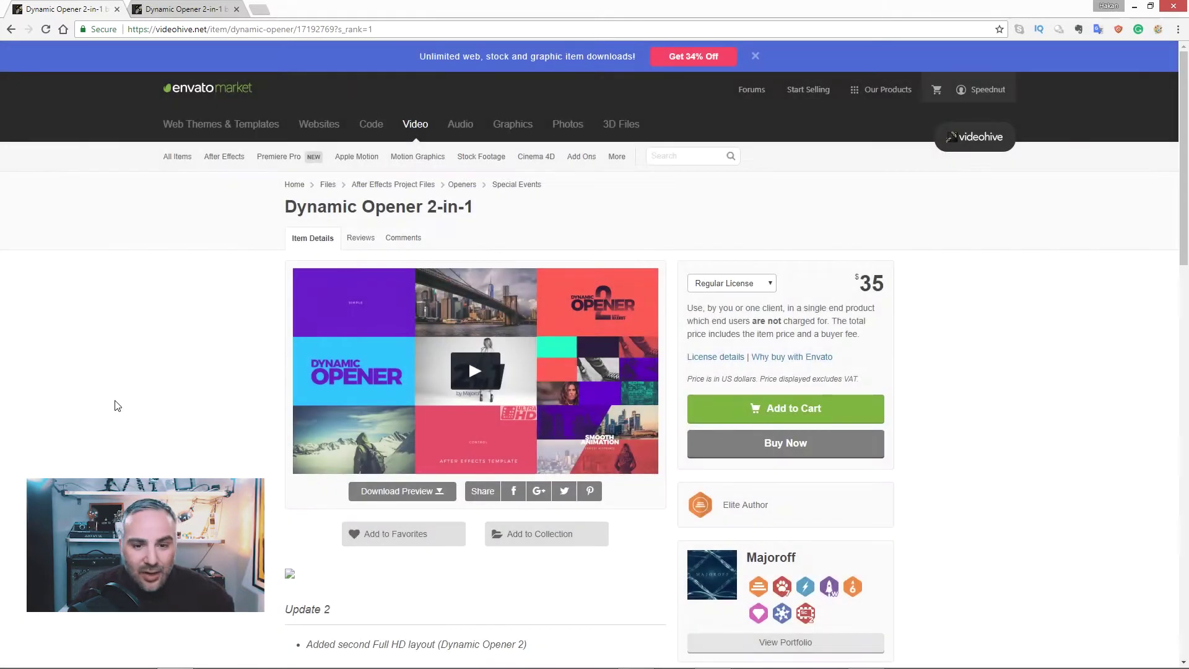
# - Play the Dynamic Opener from the start in After Effects, then scrub back to the VIDEOMARK title
pyautogui.click(721, 662)
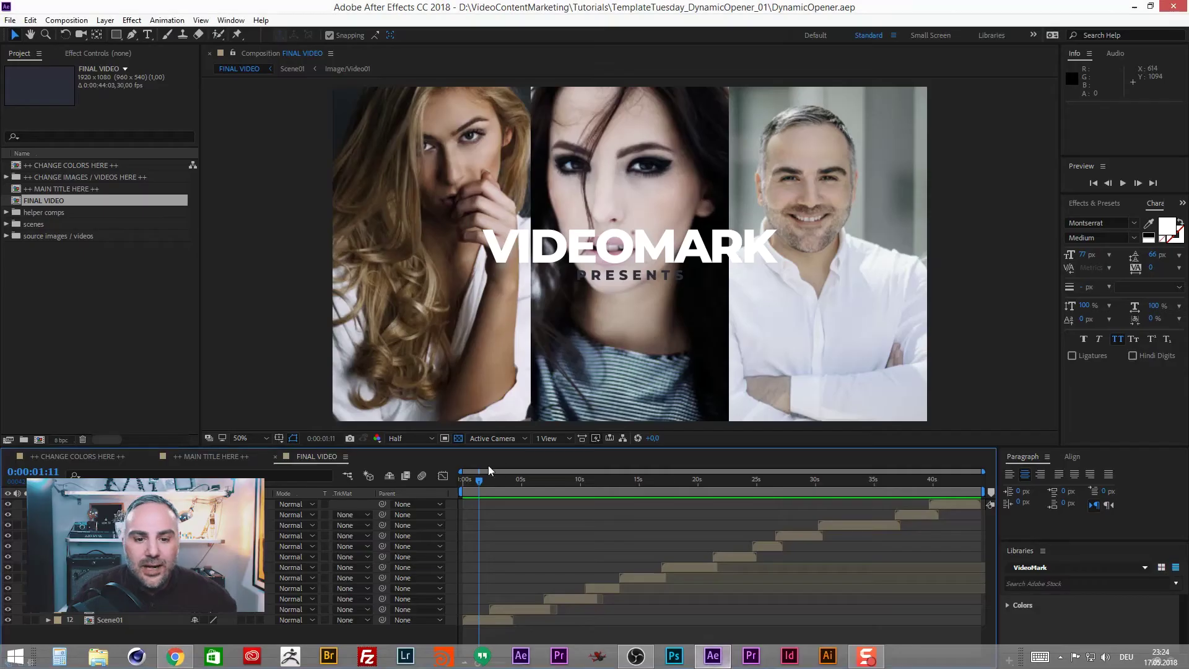
pyautogui.press('Home')
pyautogui.press('space')
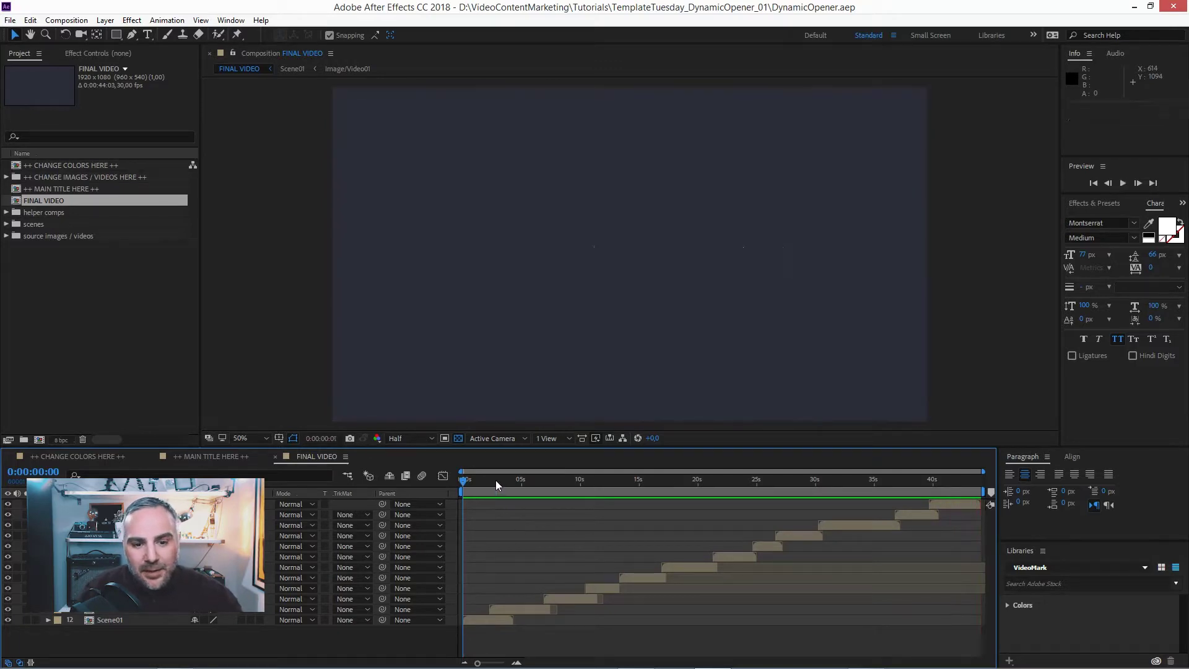
pyautogui.click(495, 481)
pyautogui.moveTo(495, 480); pyautogui.dragTo(481, 481)
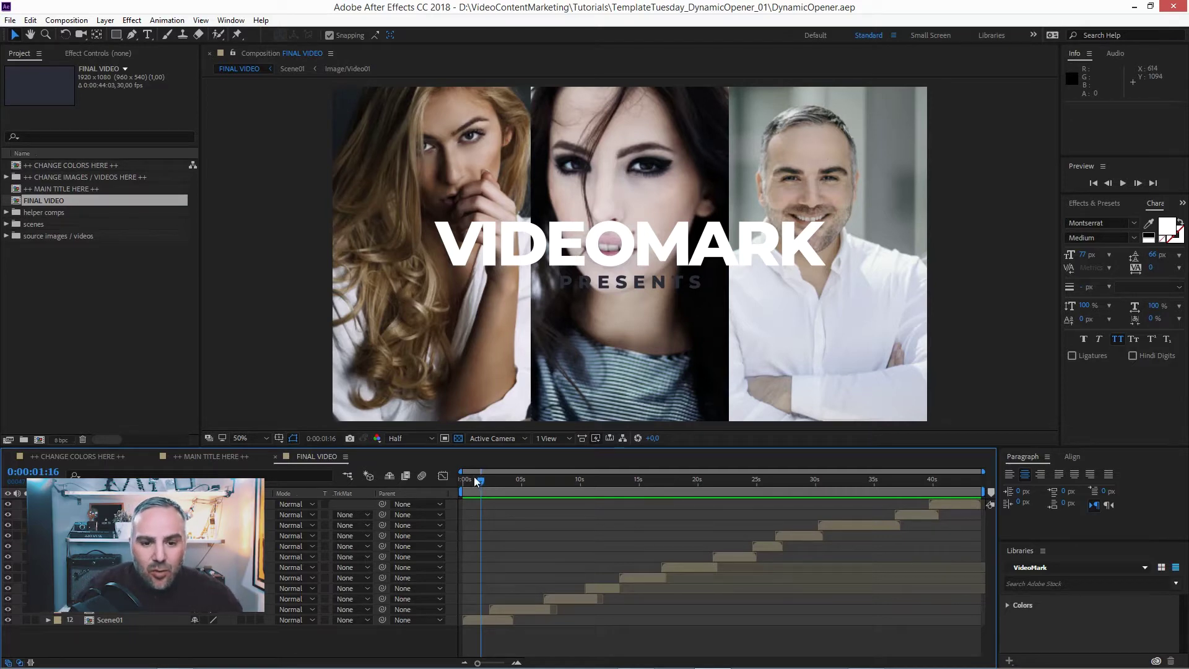
pyautogui.moveTo(484, 480); pyautogui.dragTo(487, 484)
# - Show the CHANGE COLORS HERE color effects in a widened panel, then view FINAL VIDEO around 8 s
pyautogui.click(84, 456)
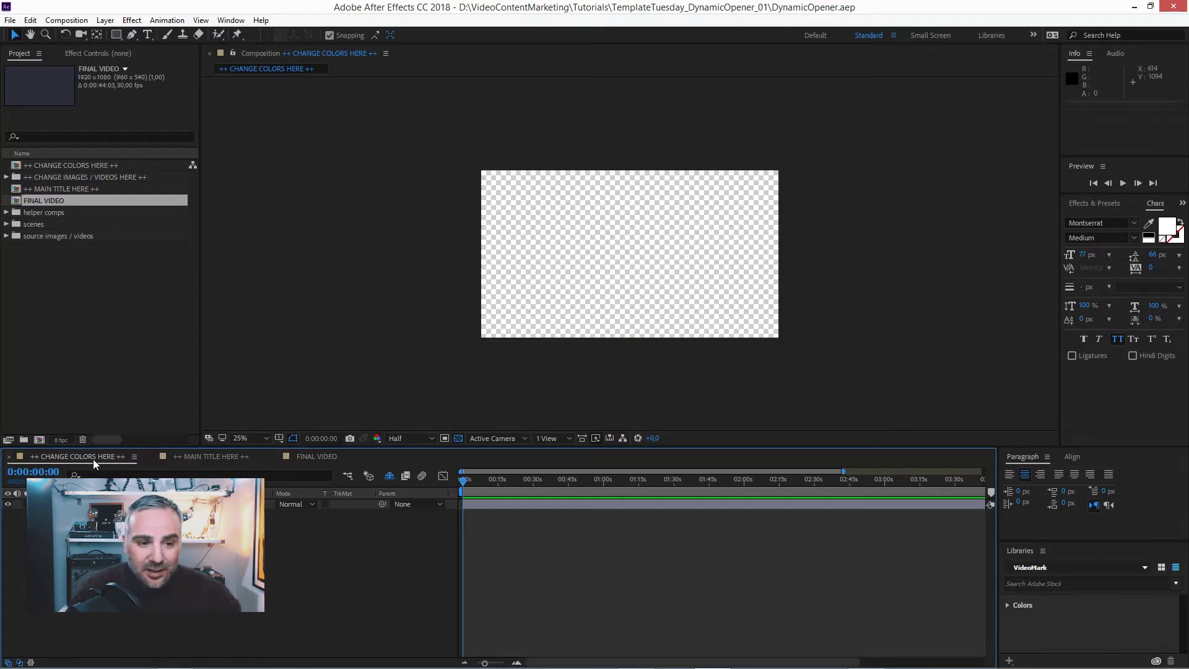
pyautogui.click(139, 504)
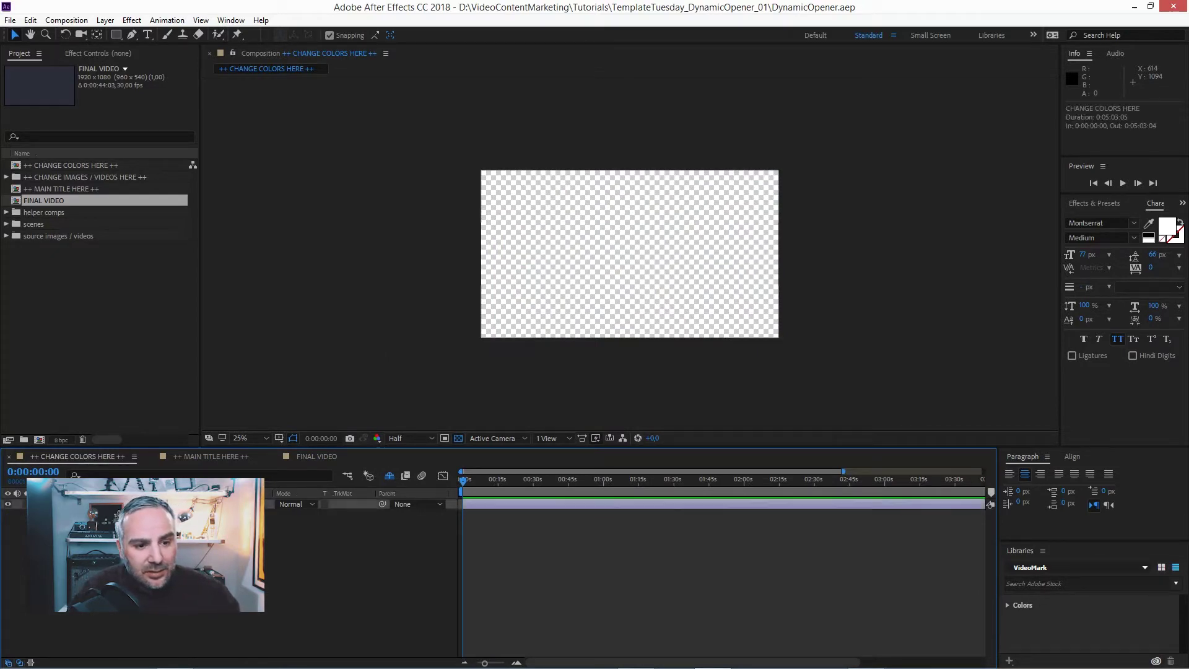
pyautogui.click(122, 55)
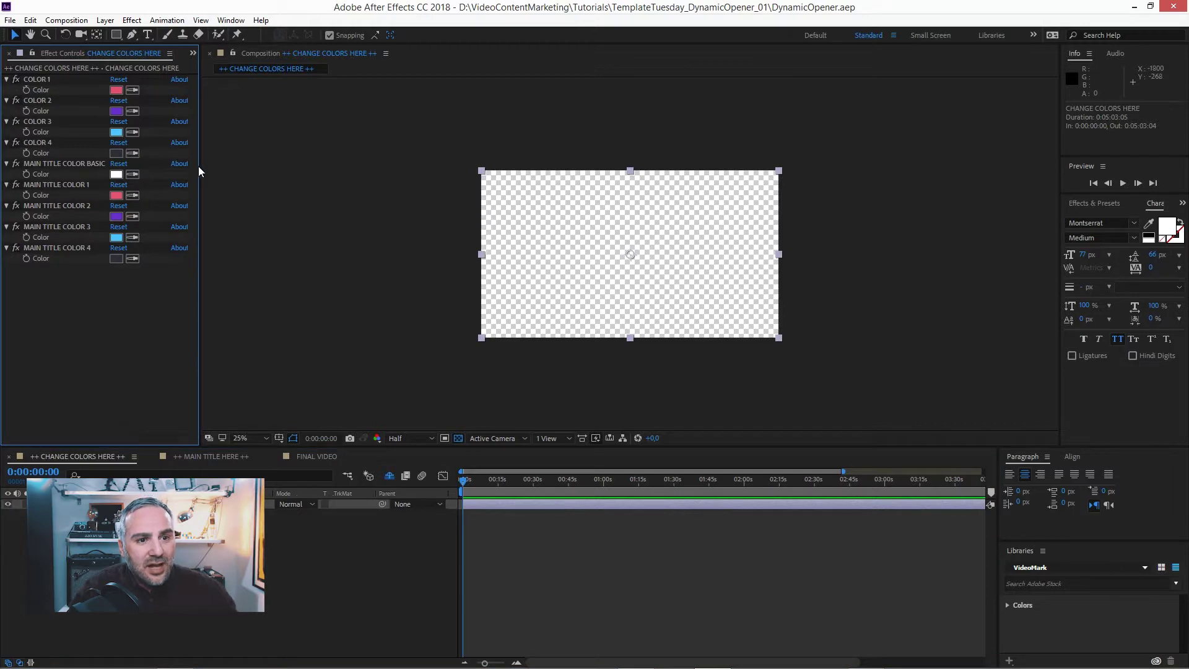
pyautogui.moveTo(200, 164); pyautogui.dragTo(252, 171)
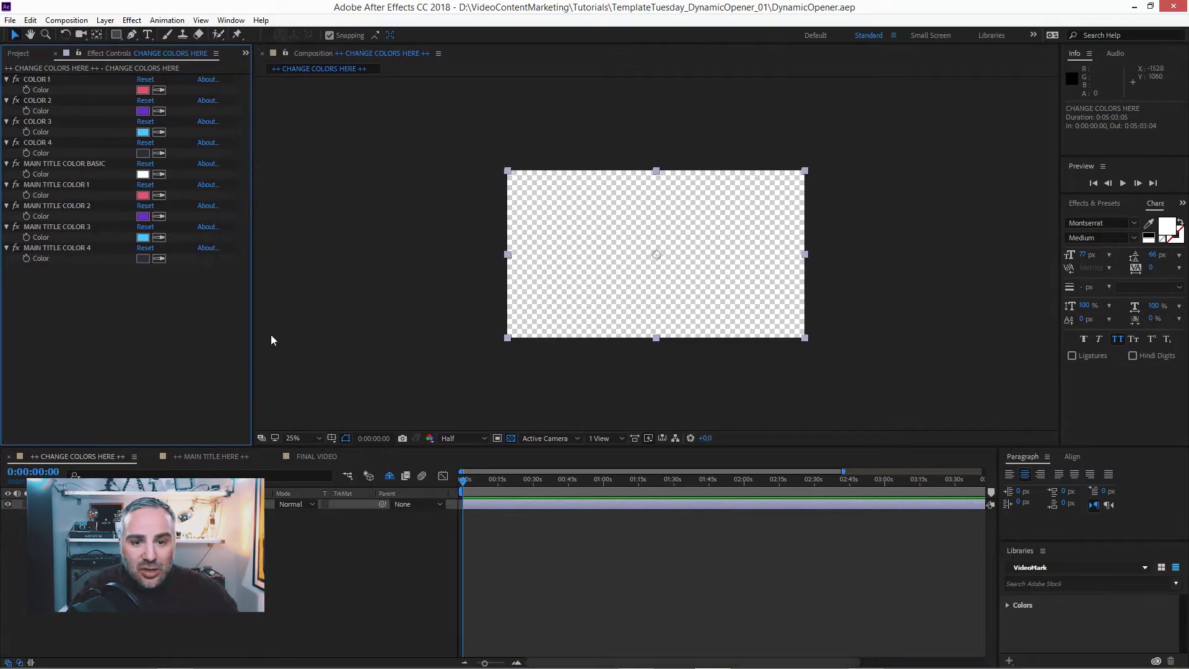
pyautogui.click(333, 456)
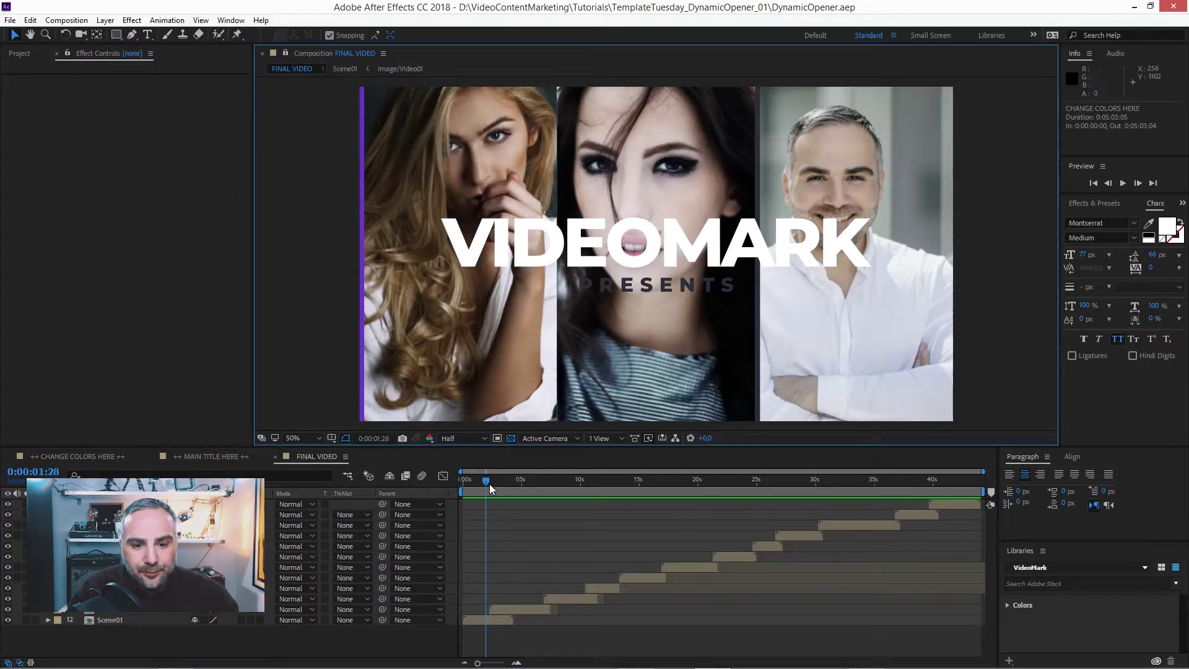
pyautogui.moveTo(487, 482); pyautogui.dragTo(564, 500)
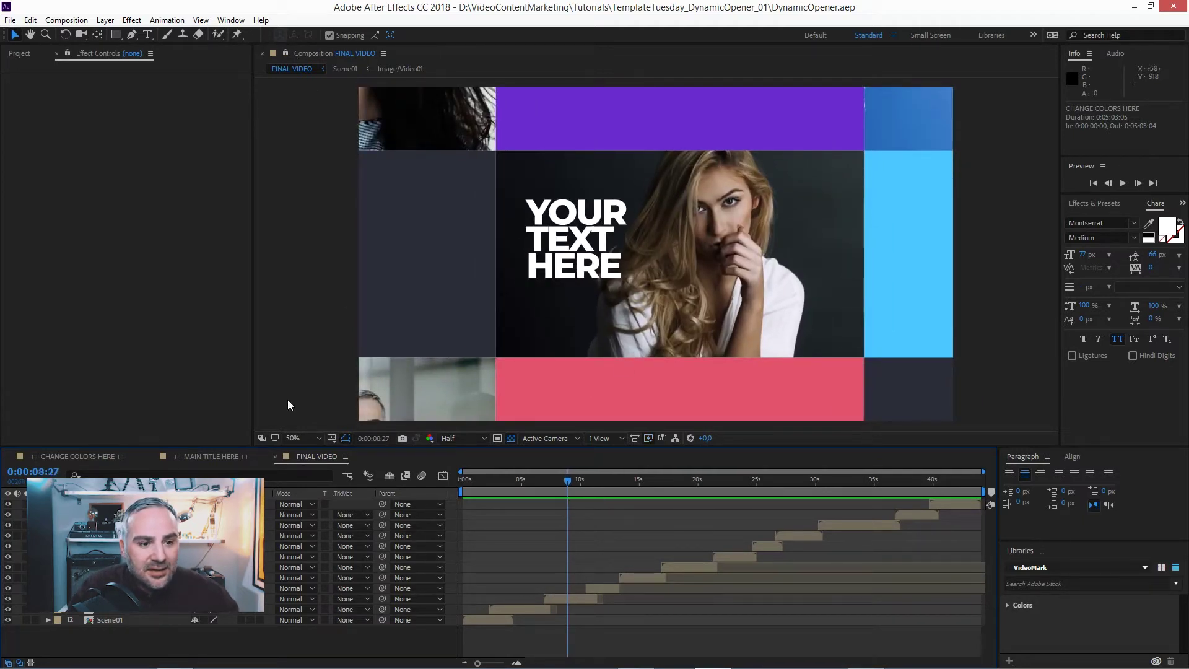
# - Try a green COLOR 2 accent in the CHANGE COLORS HERE controls, then undo it
pyautogui.click(71, 458)
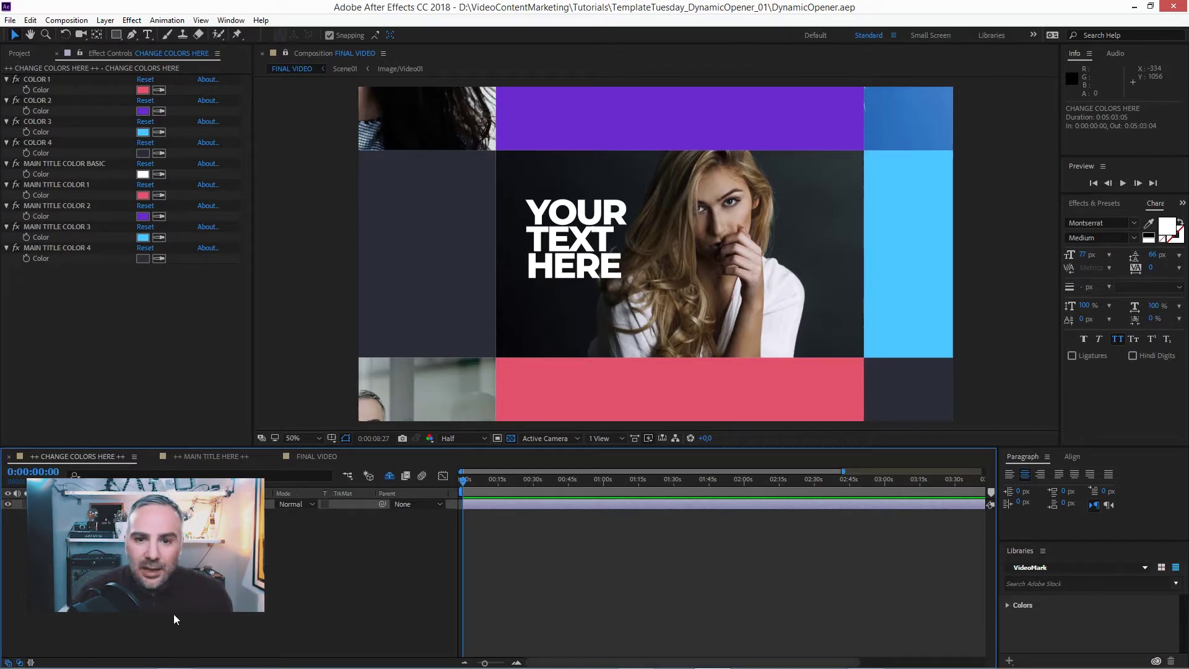
pyautogui.click(144, 113)
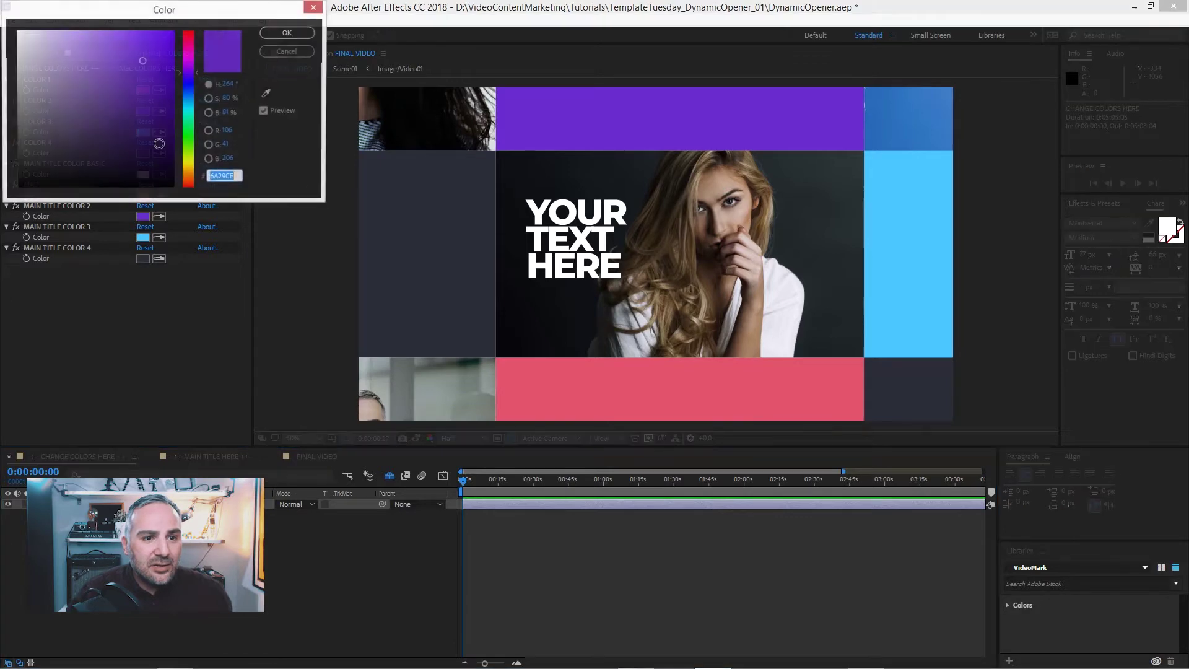
pyautogui.click(189, 130)
pyautogui.click(288, 33)
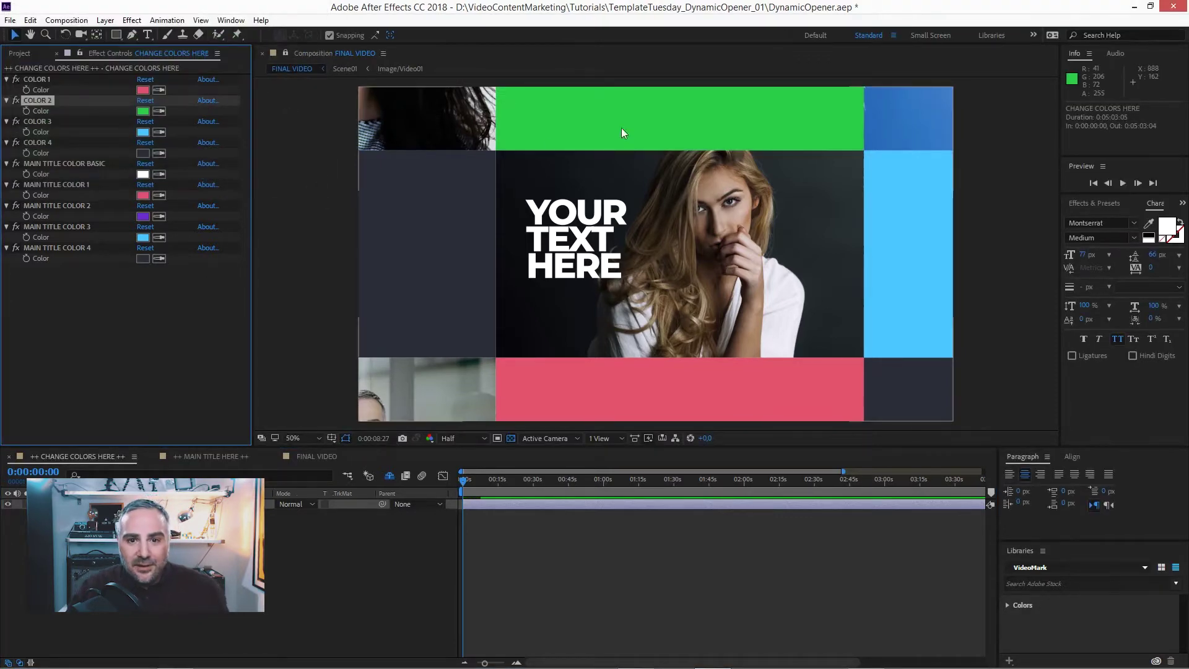
pyautogui.hotkey('ctrl', 'z')
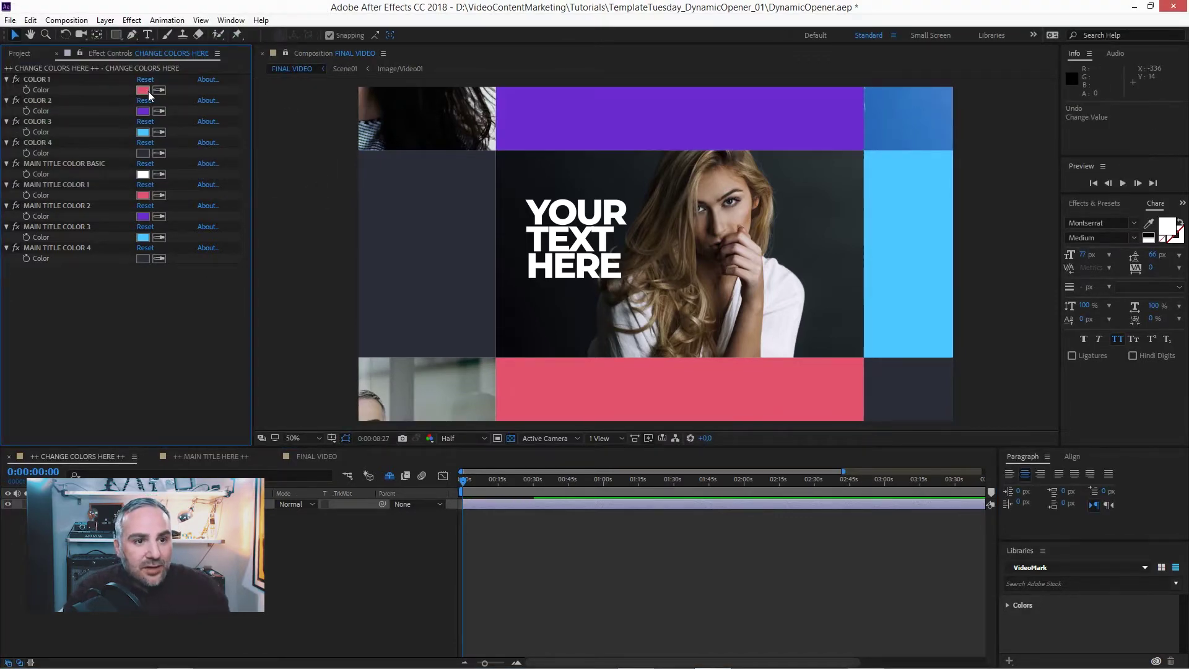
# - Try a green COLOR 1 accent, then undo it
pyautogui.click(143, 89)
pyautogui.click(188, 142)
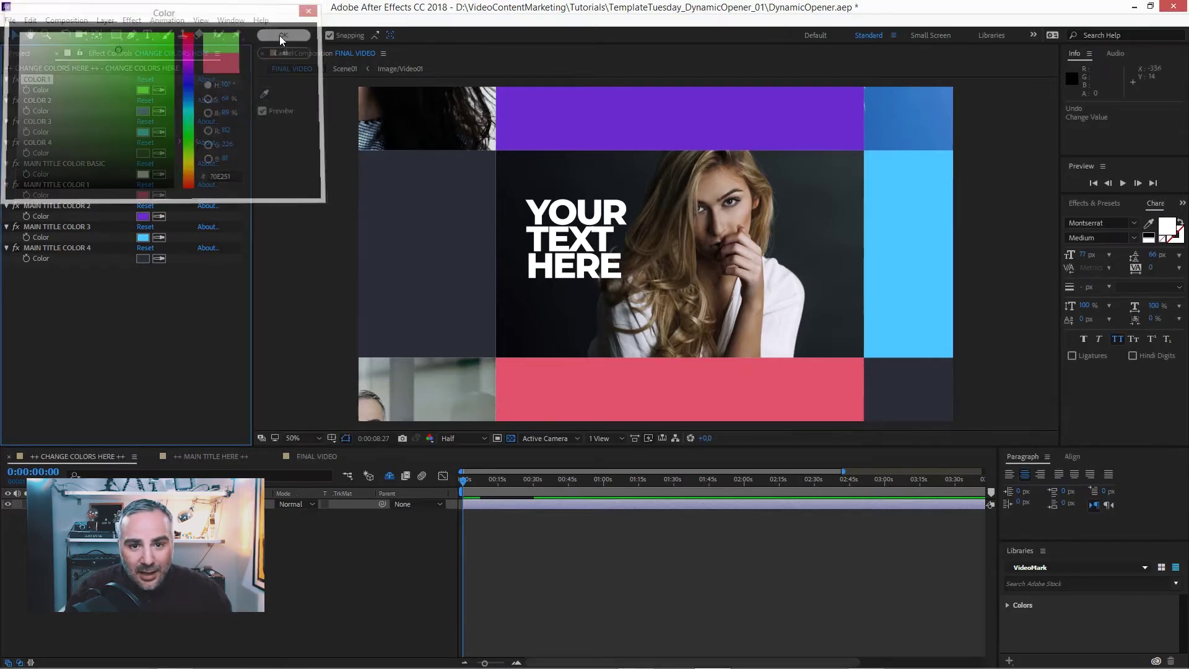
pyautogui.click(283, 34)
pyautogui.hotkey('ctrl', 'z')
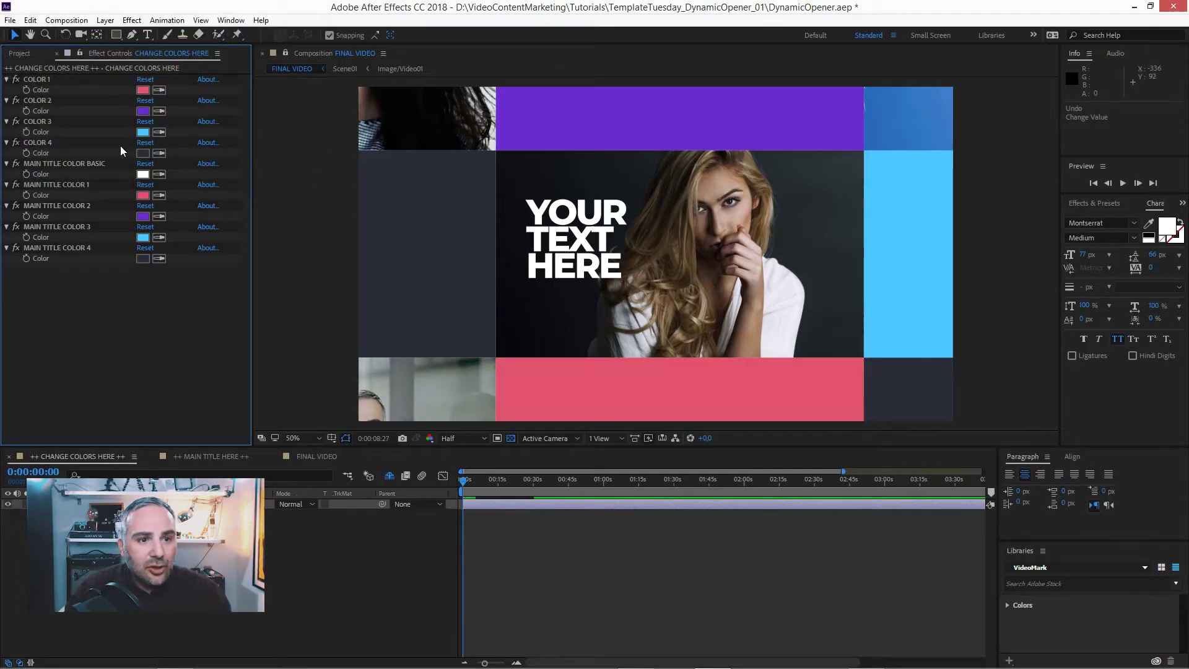
# - Try a pink COLOR 3 accent, then undo it
pyautogui.click(144, 131)
pyautogui.click(187, 55)
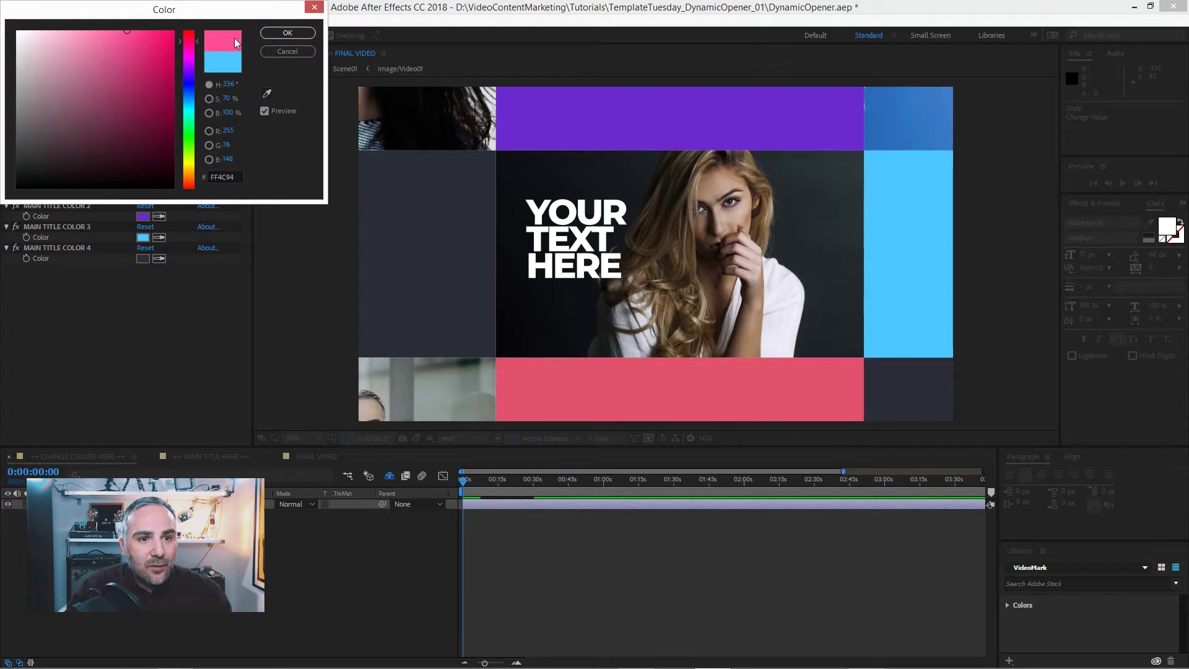
pyautogui.click(284, 34)
pyautogui.hotkey('ctrl', 'z')
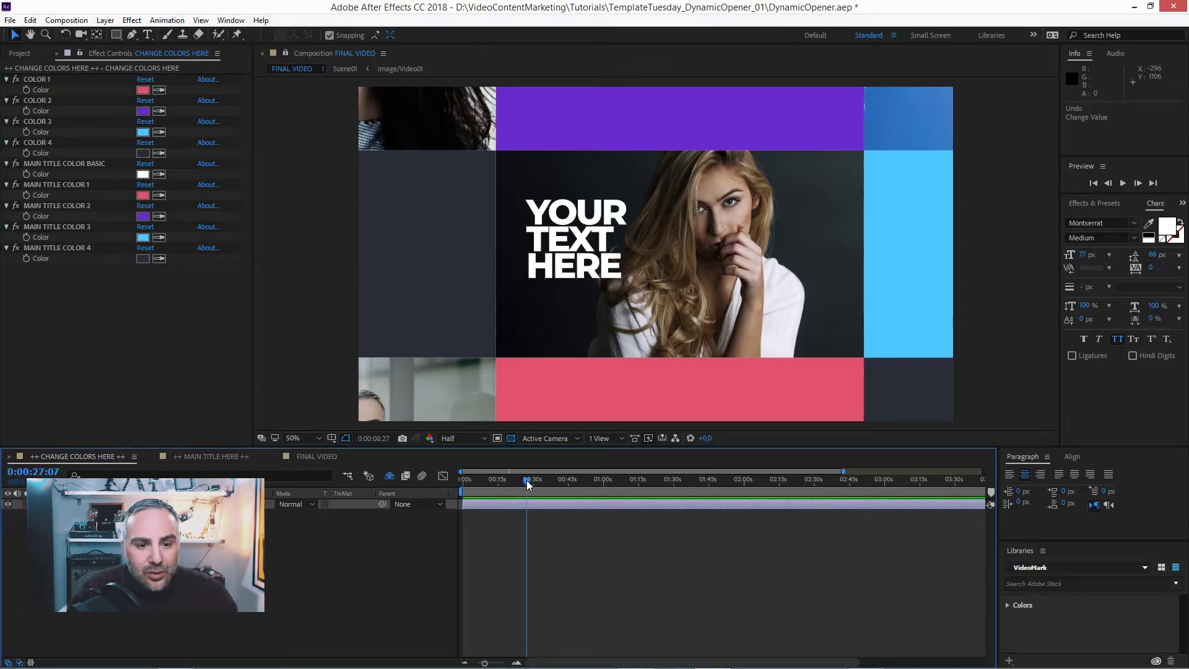
pyautogui.click(320, 457)
pyautogui.moveTo(570, 476)
pyautogui.mouseDown()
pyautogui.moveTo(651, 492)
pyautogui.moveTo(618, 494)
pyautogui.mouseUp()
pyautogui.click(92, 454)
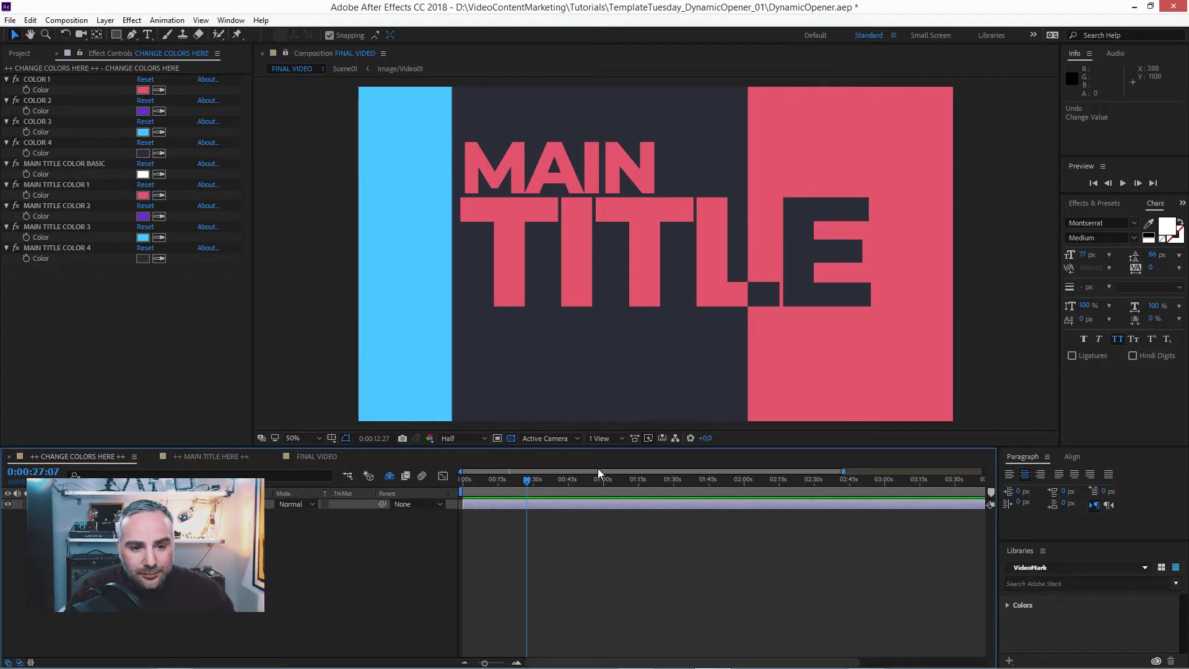
pyautogui.click(321, 456)
pyautogui.moveTo(614, 478); pyautogui.dragTo(605, 478)
pyautogui.click(74, 457)
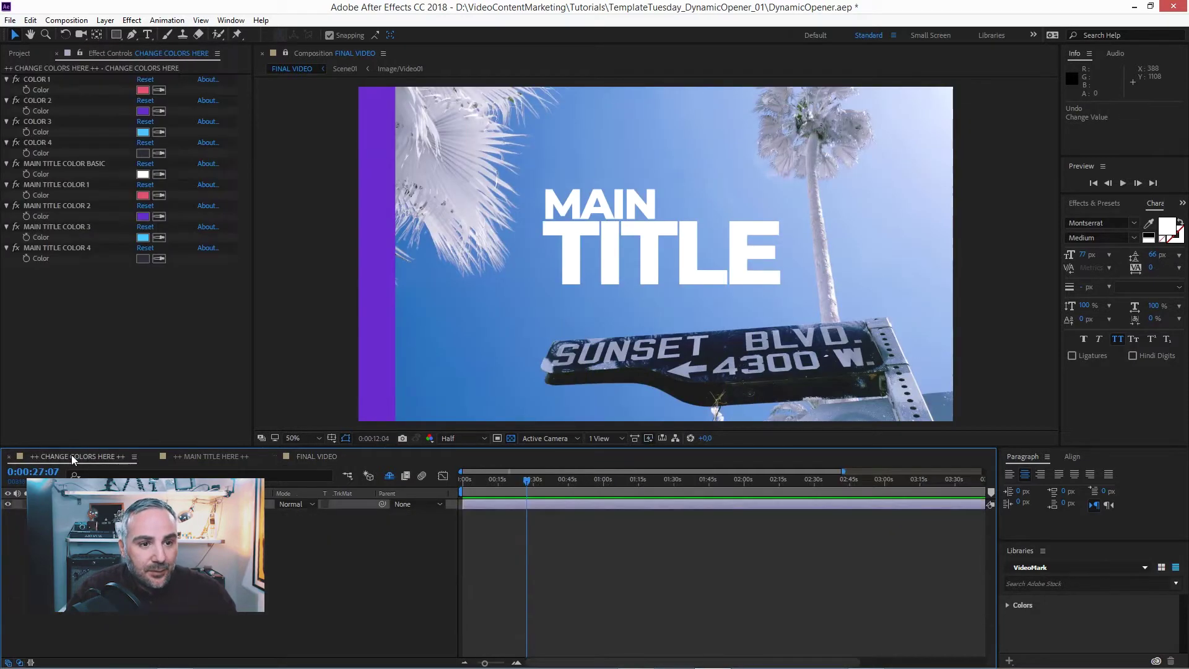
pyautogui.click(142, 174)
pyautogui.click(197, 135)
pyautogui.click(274, 39)
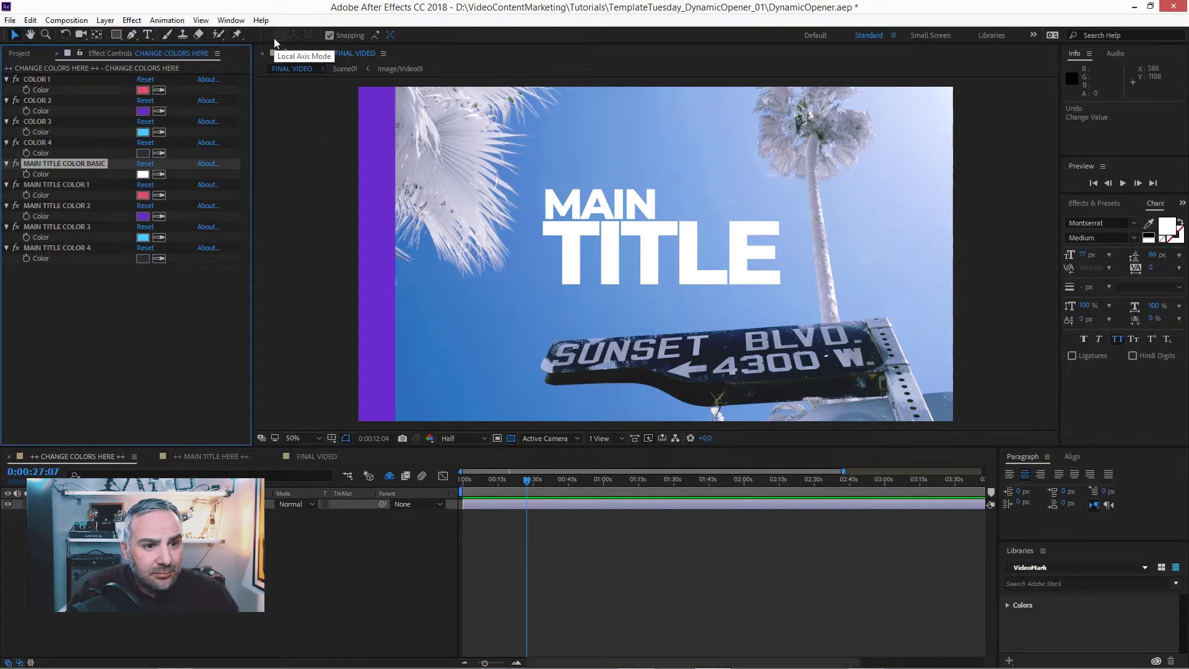
pyautogui.click(142, 174)
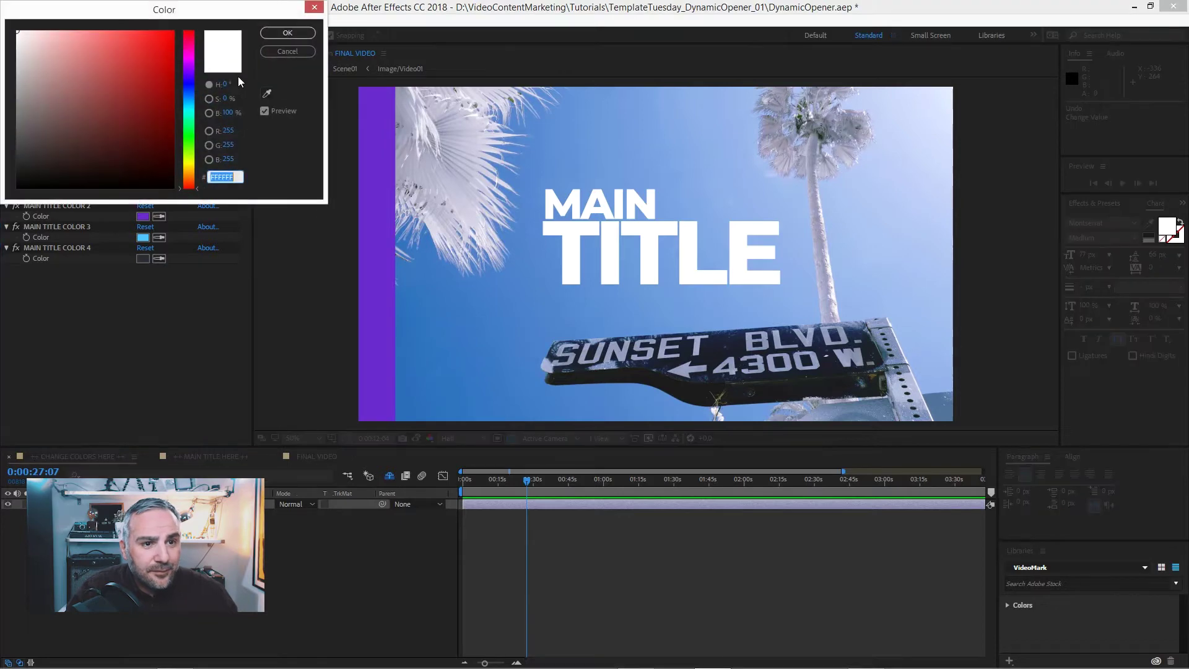
pyautogui.click(191, 134)
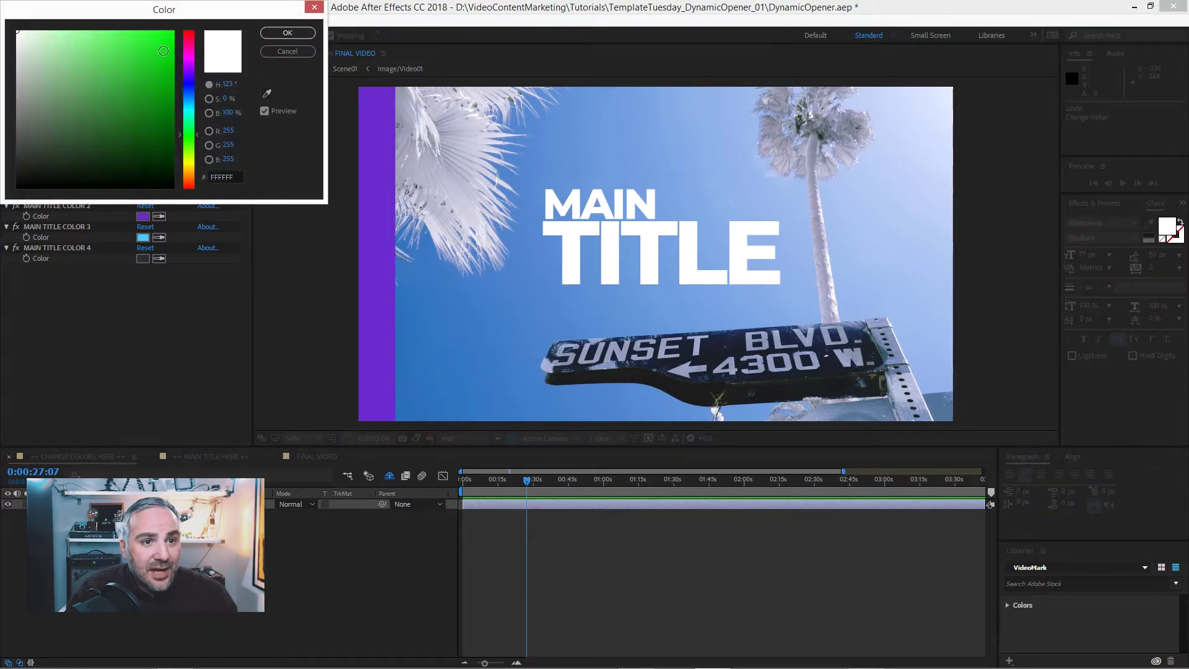
pyautogui.click(164, 52)
pyautogui.click(290, 34)
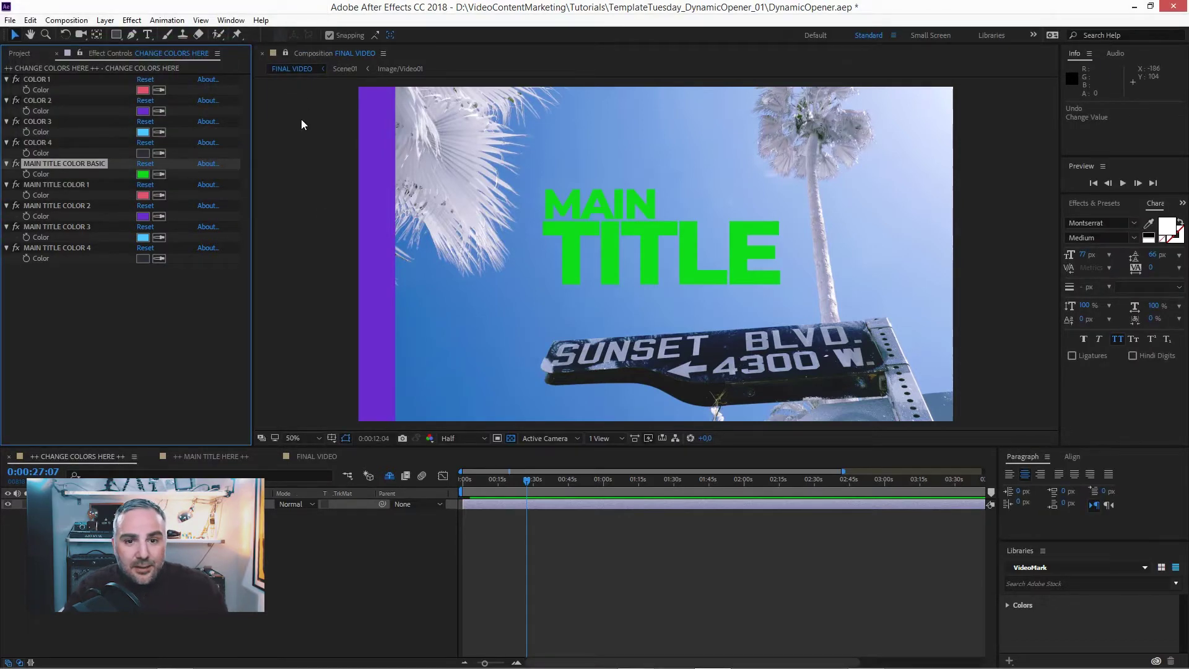
pyautogui.hotkey('ctrl', 'z')
pyautogui.click(329, 456)
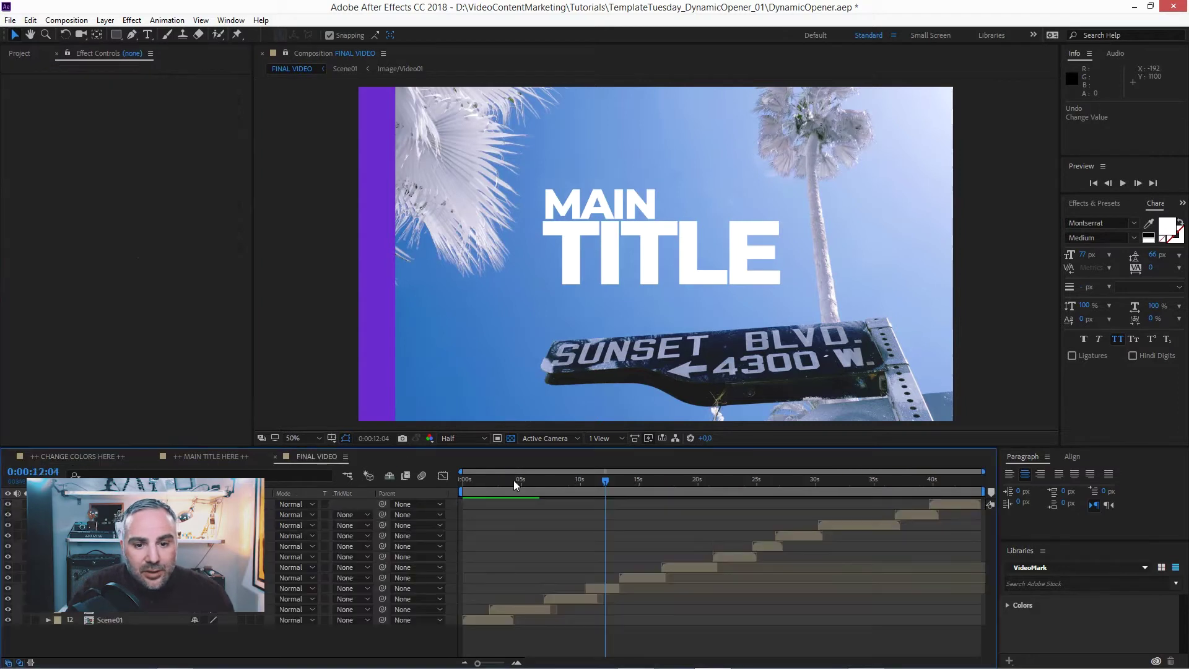
pyautogui.moveTo(605, 484); pyautogui.dragTo(613, 485)
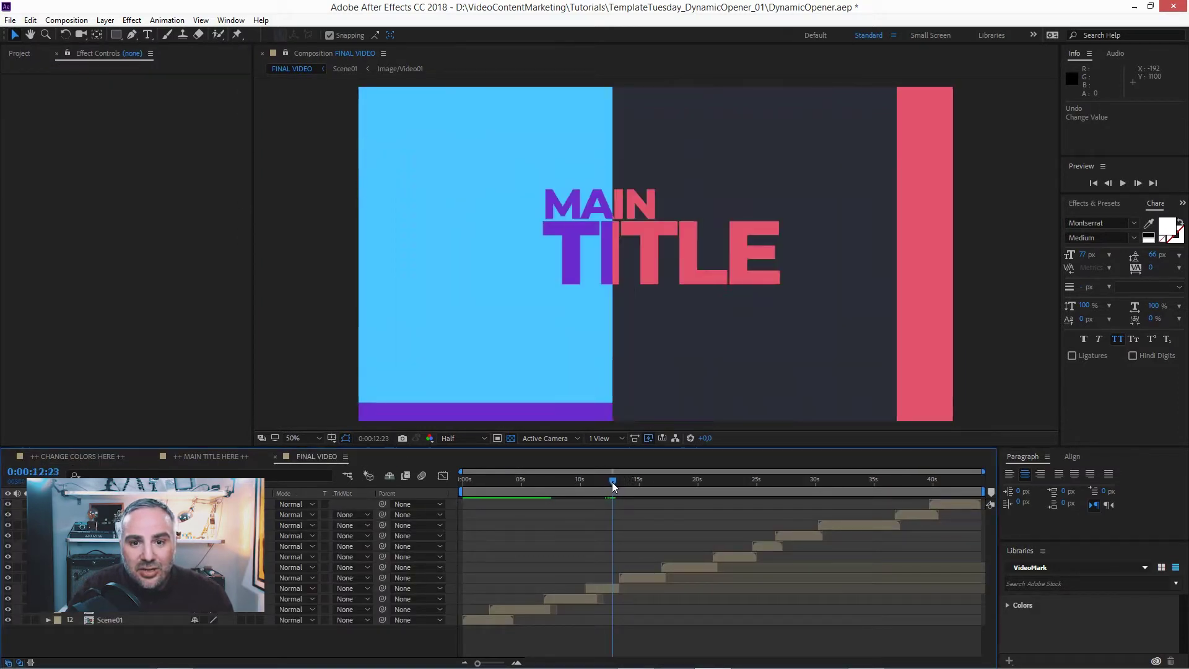
pyautogui.moveTo(613, 484); pyautogui.dragTo(614, 483)
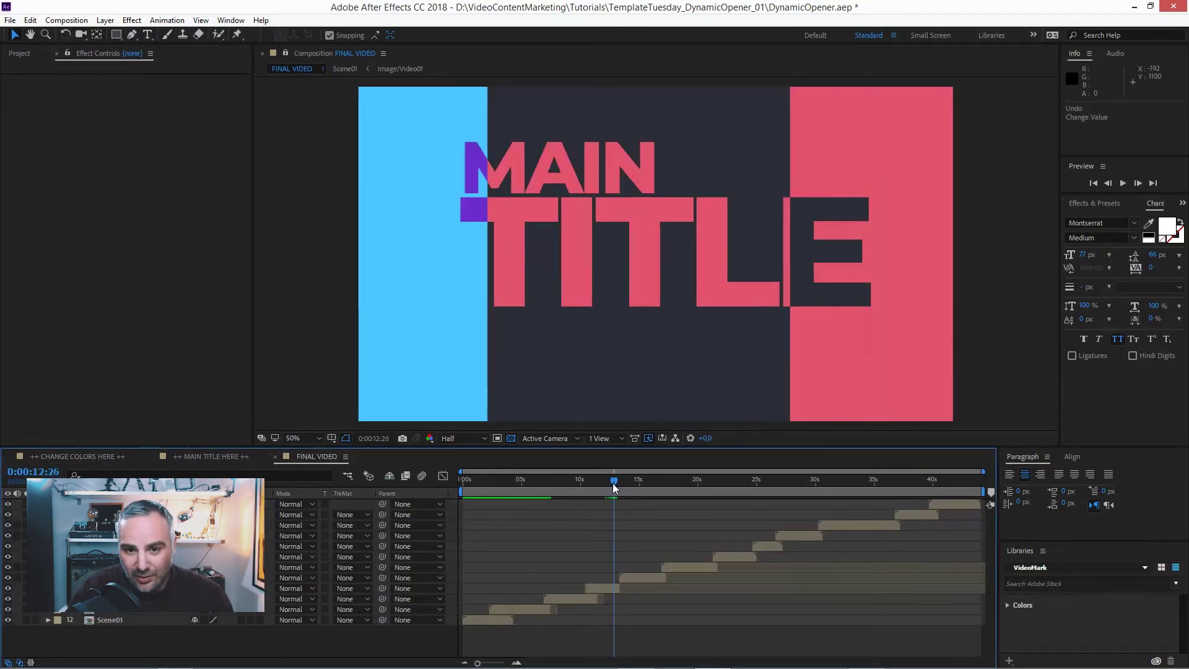
pyautogui.click(79, 457)
pyautogui.click(143, 196)
pyautogui.click(190, 135)
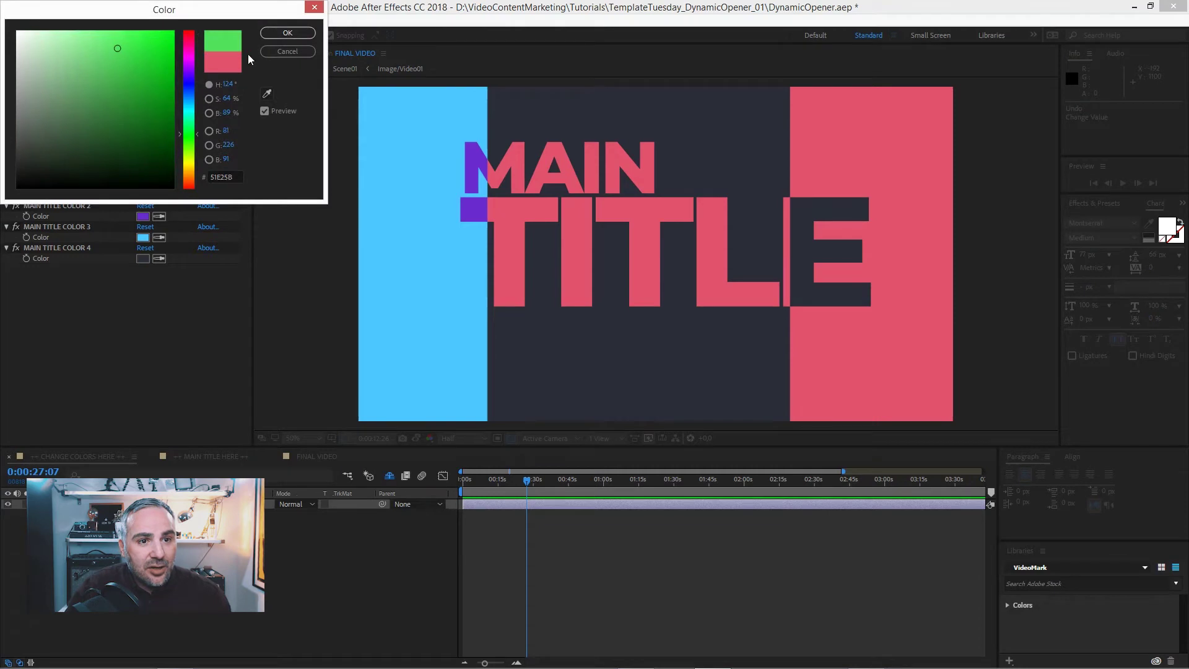
pyautogui.click(287, 33)
pyautogui.hotkey('ctrl', 'z')
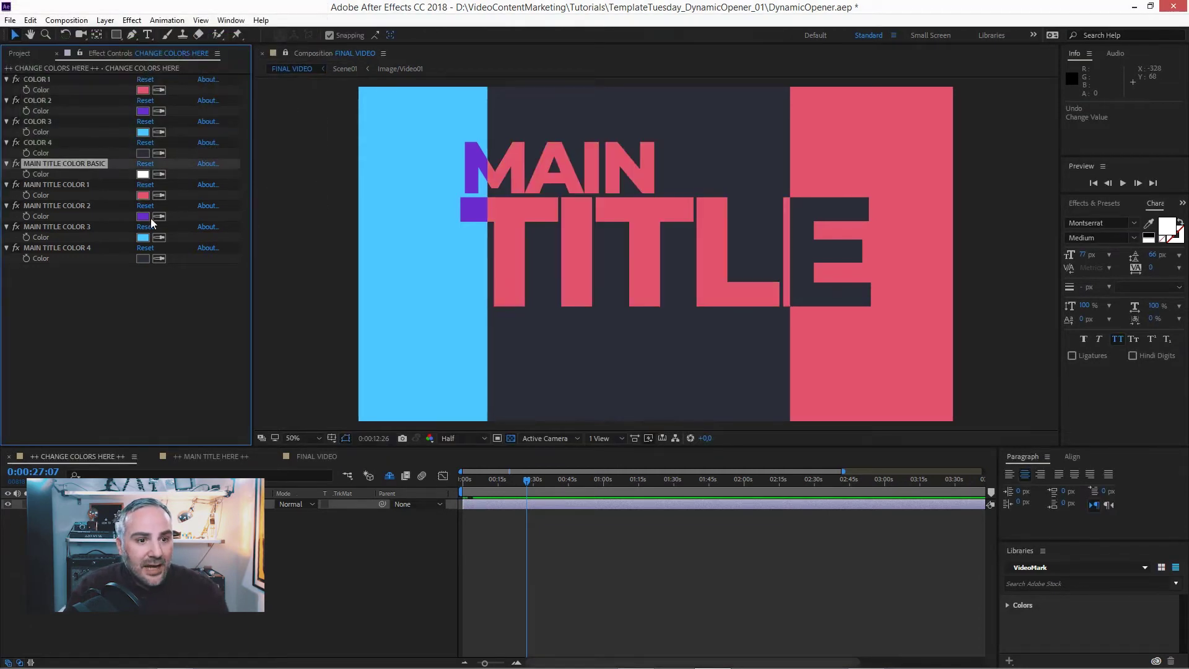
pyautogui.click(145, 217)
pyautogui.click(191, 135)
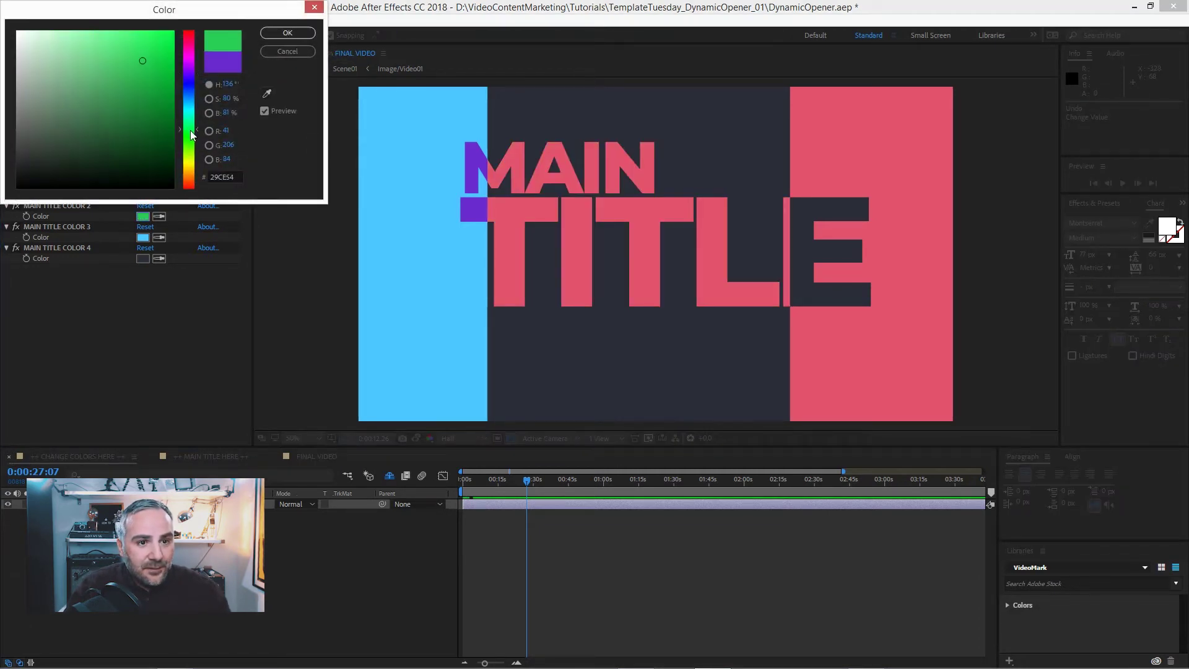
pyautogui.click(285, 36)
pyautogui.hotkey('ctrl', 'z')
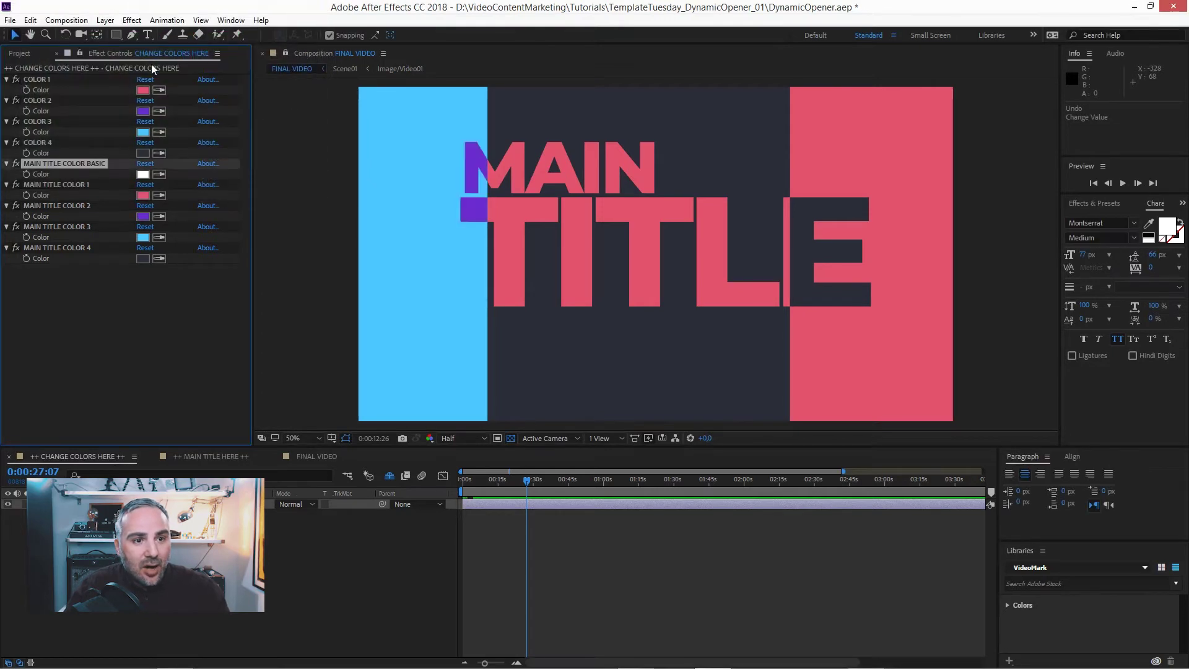
pyautogui.click(141, 362)
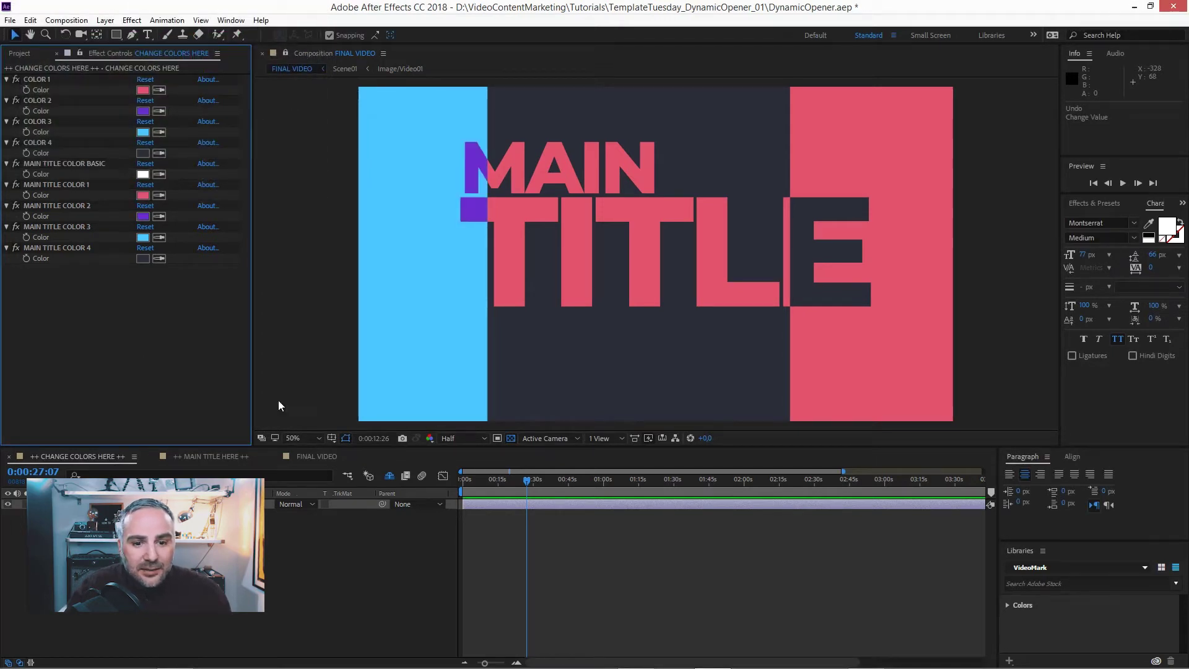
pyautogui.click(322, 456)
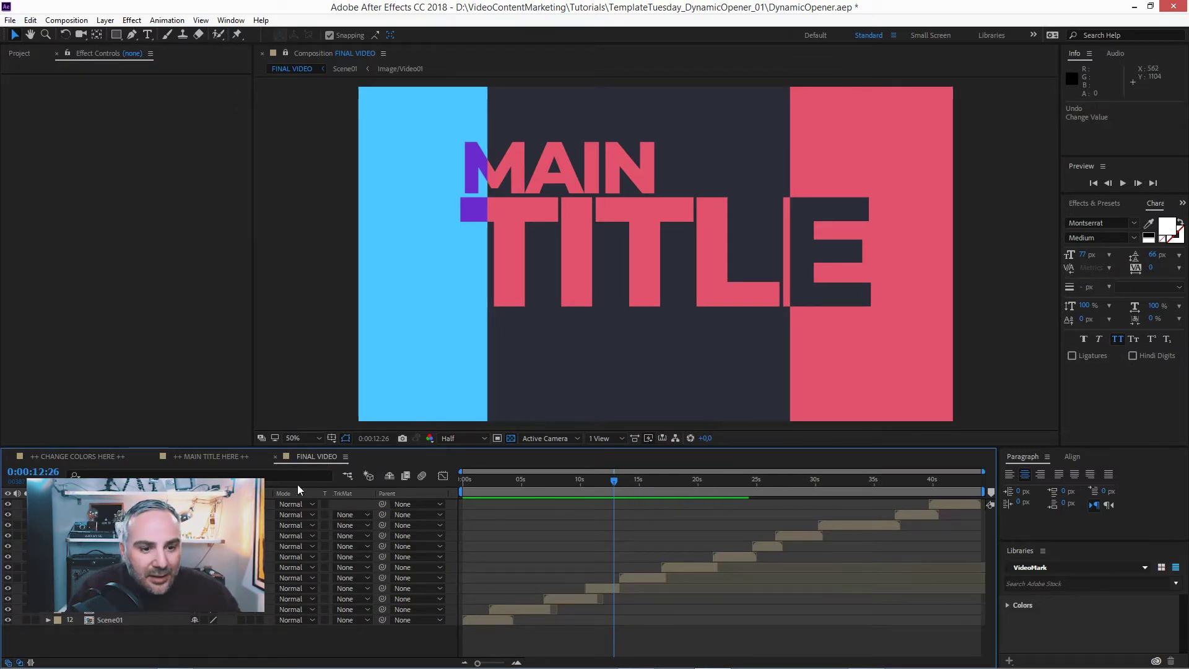
# - Bring up the ++ MAIN TITLE HERE ++ composition's timeline
pyautogui.click(216, 459)
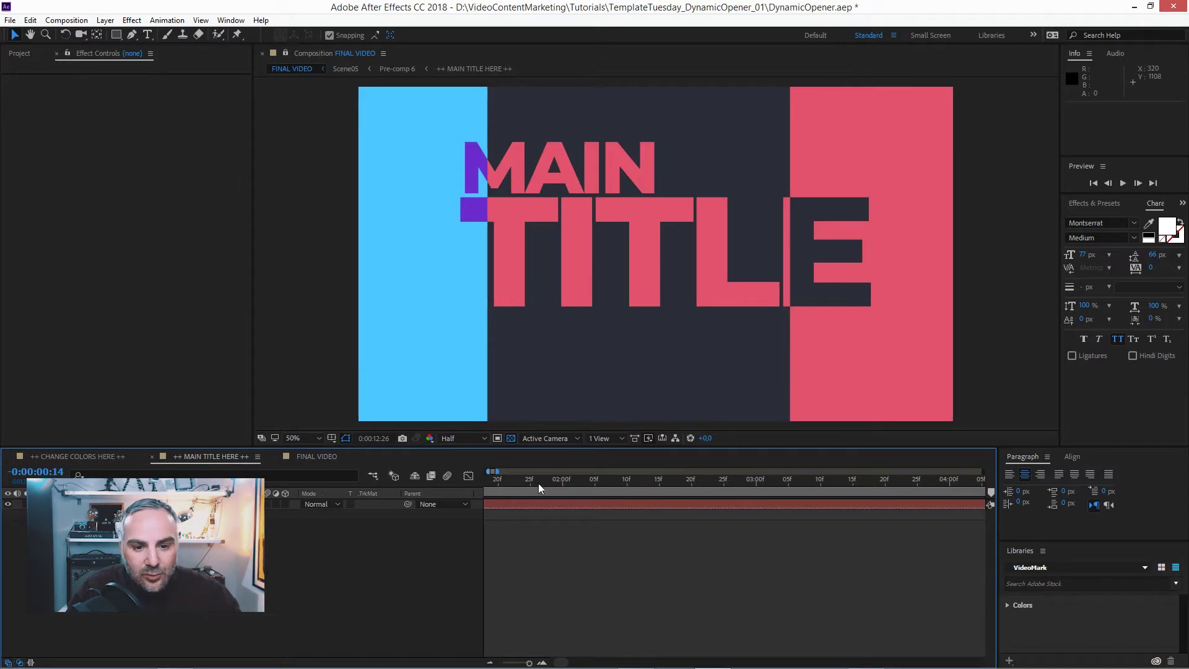
pyautogui.hscroll(-3, 555, 650)
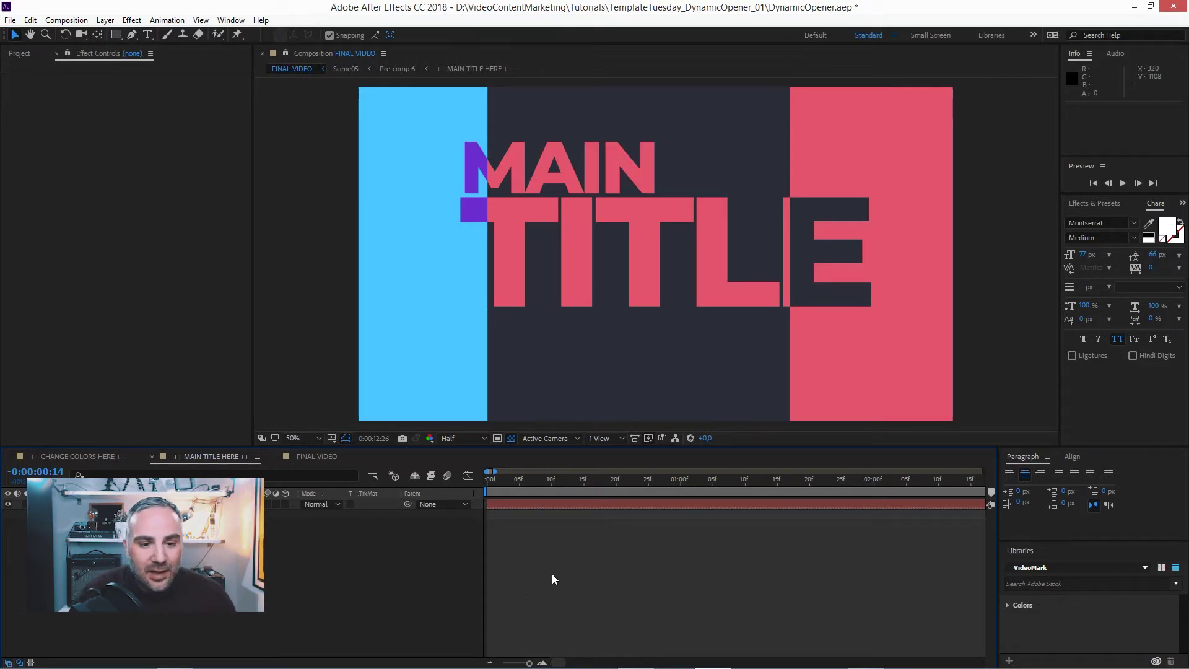
# - Scrub MAIN TITLE HERE to where the title appears and show that composition in the viewer
pyautogui.click(495, 480)
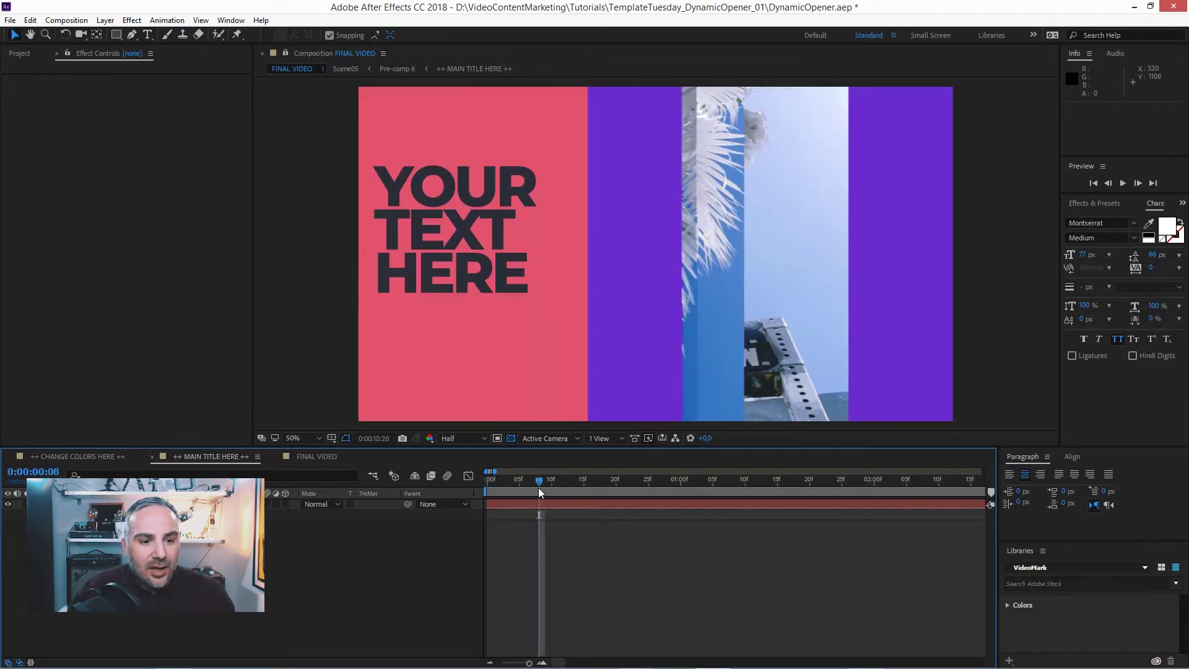
pyautogui.click(558, 481)
pyautogui.moveTo(558, 482); pyautogui.dragTo(552, 482)
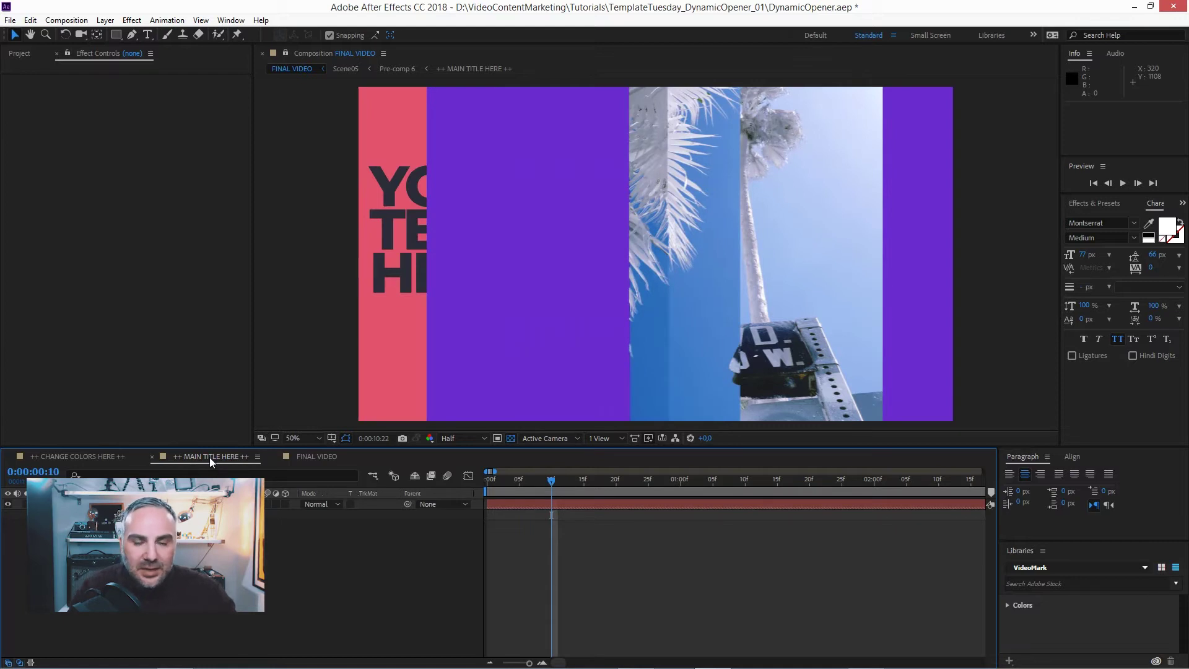
pyautogui.click(76, 456)
pyautogui.click(211, 456)
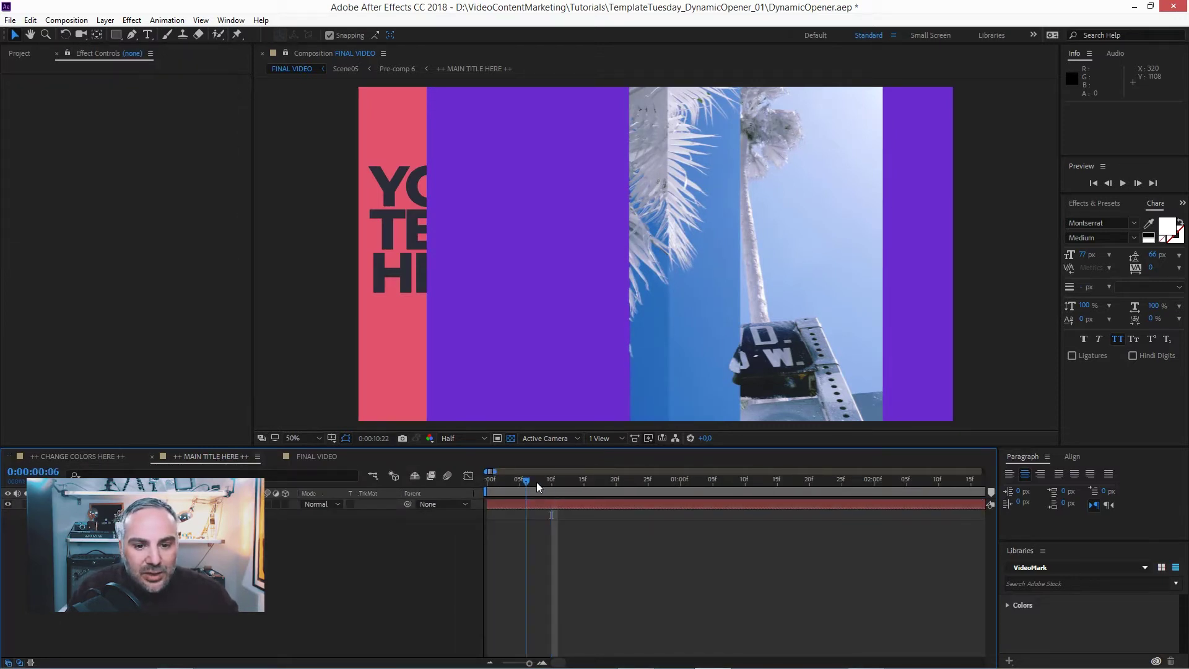
pyautogui.moveTo(550, 486); pyautogui.dragTo(584, 482)
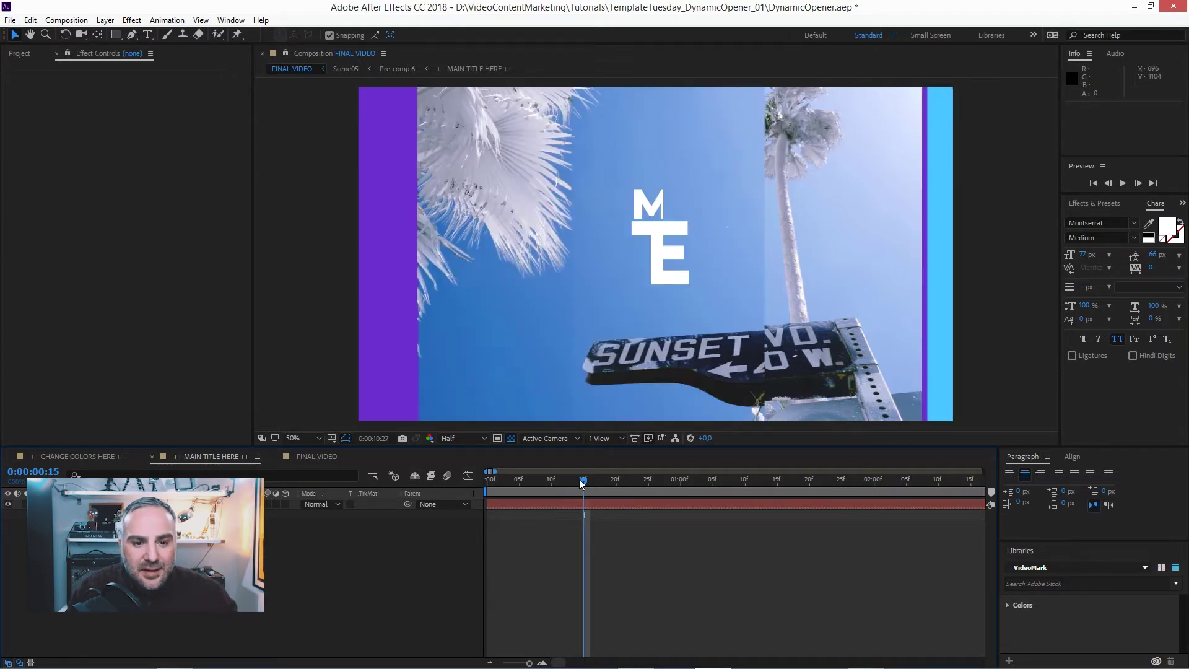
pyautogui.click(285, 53)
# - Retype the main title as MY VIDEO and enlarge it to 210 px
pyautogui.moveTo(584, 486); pyautogui.dragTo(574, 493)
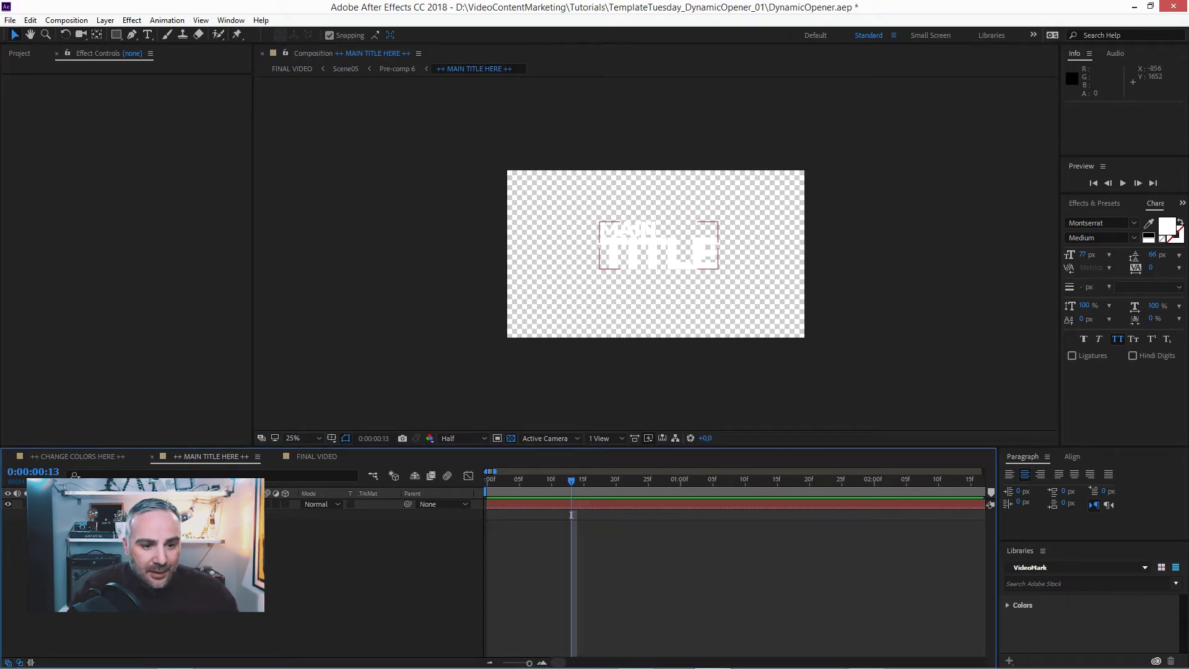
pyautogui.doubleClick(571, 514)
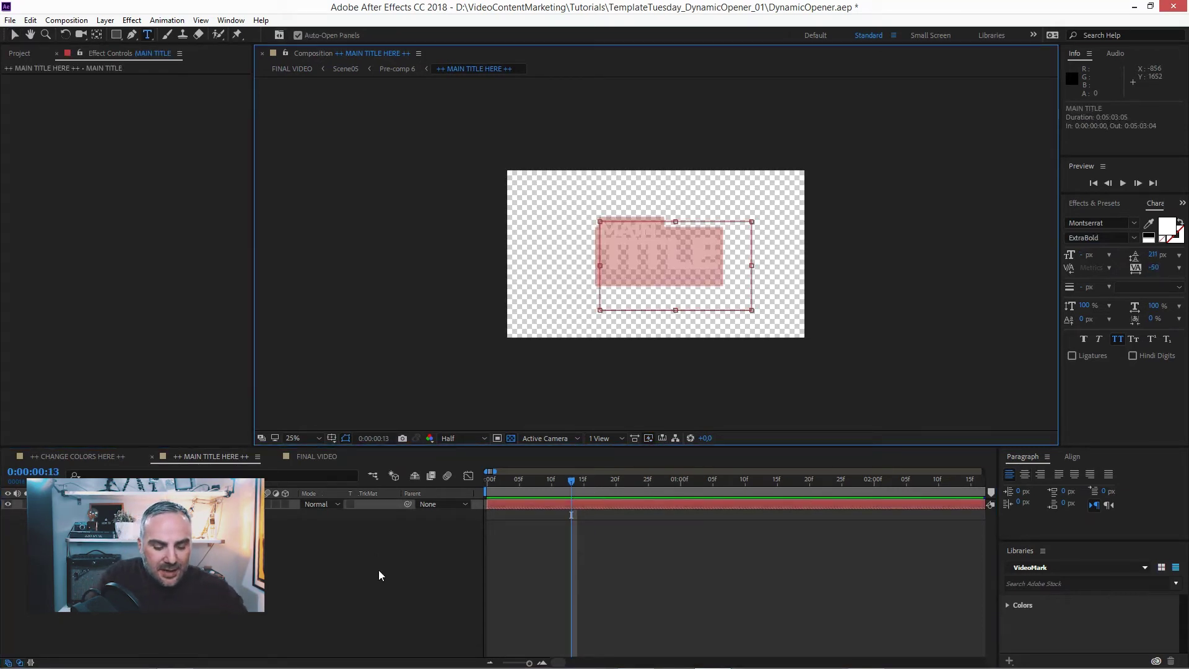
pyautogui.write('VIDEO')
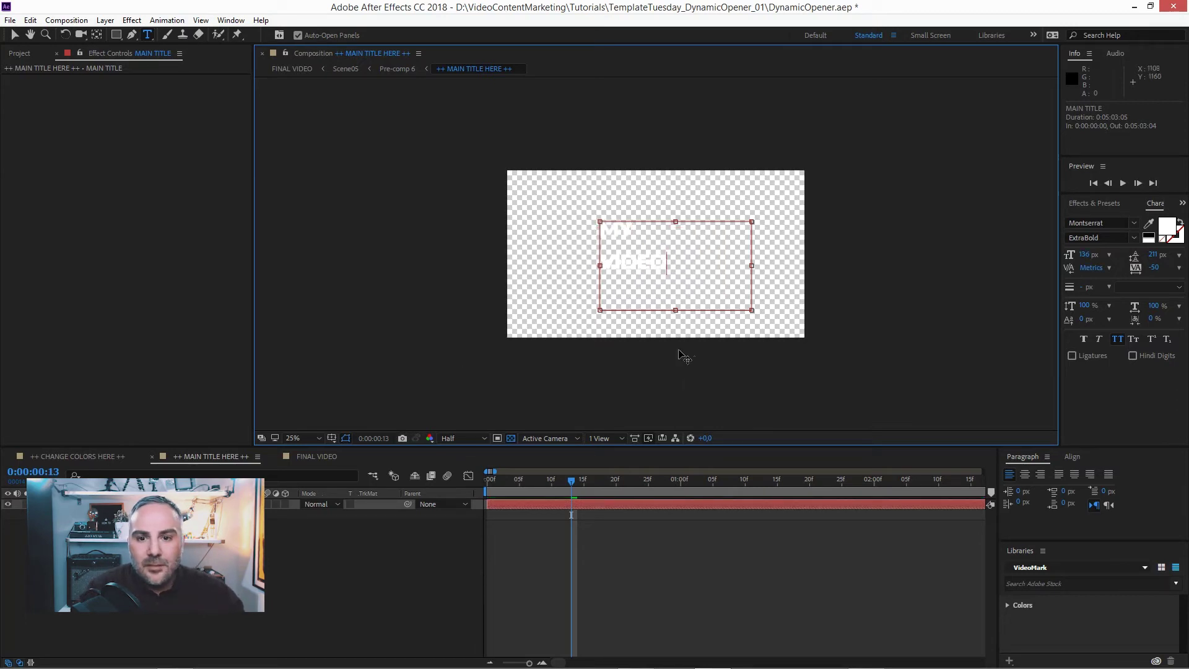
pyautogui.hotkey('ctrl', 'a')
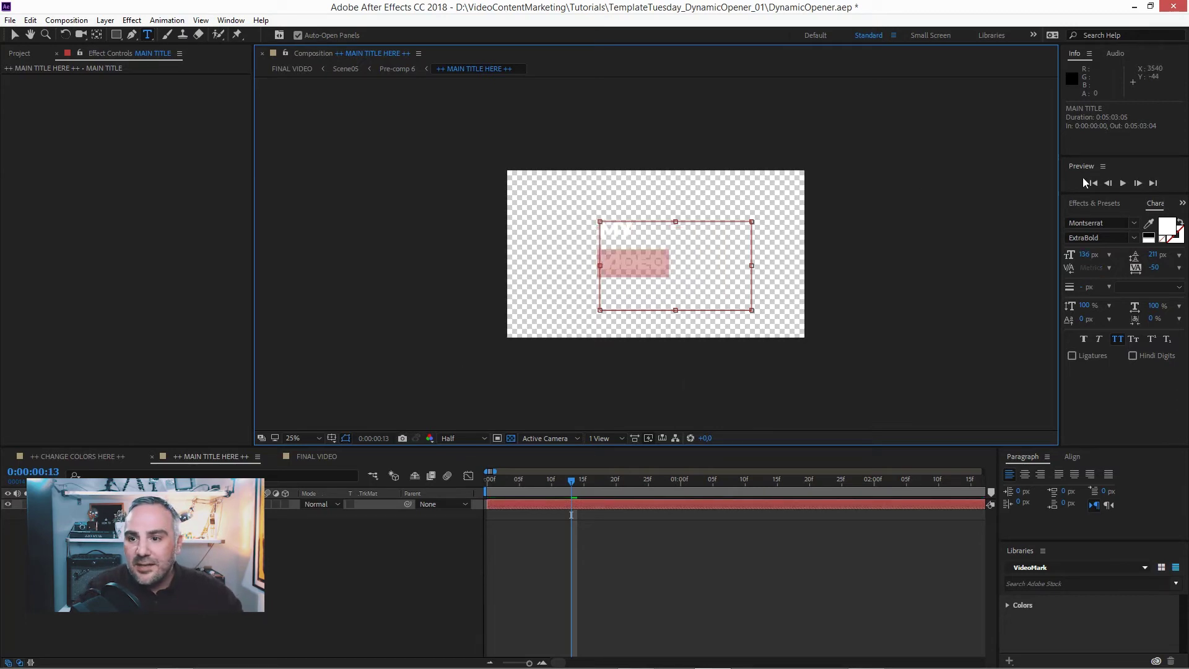
pyautogui.moveTo(1091, 260); pyautogui.dragTo(1131, 250)
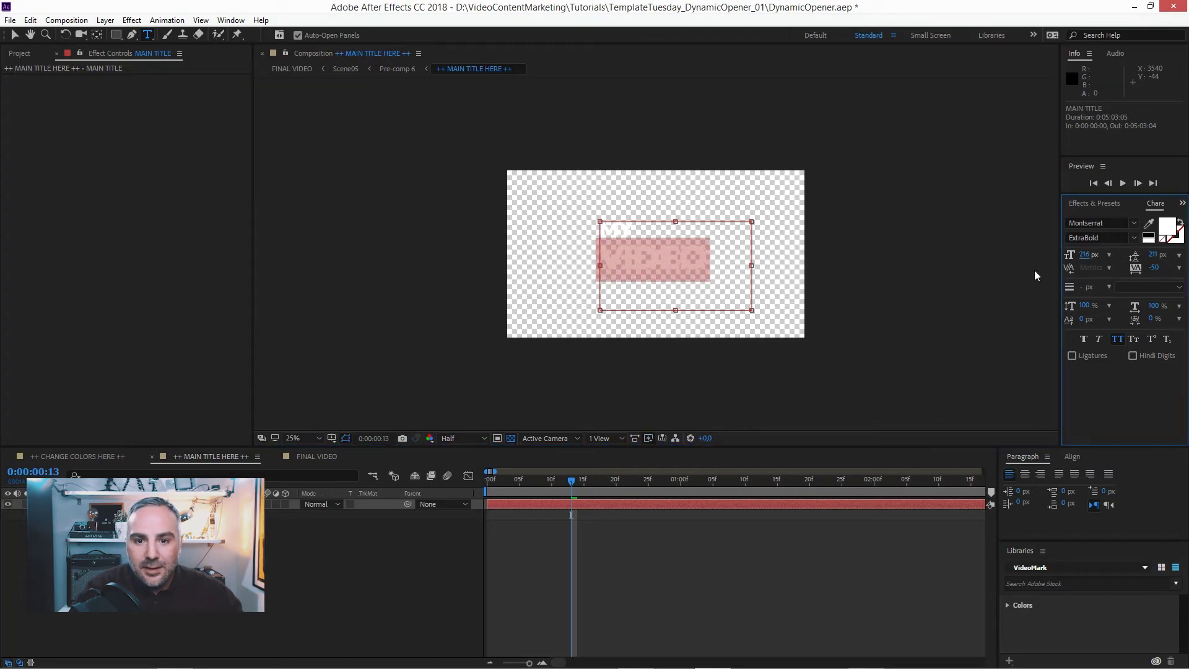
pyautogui.click(729, 551)
# - Preview the title animation, select the title layer and zoom the timeline out to full duration
pyautogui.moveTo(571, 481); pyautogui.dragTo(635, 481)
pyautogui.click(551, 506)
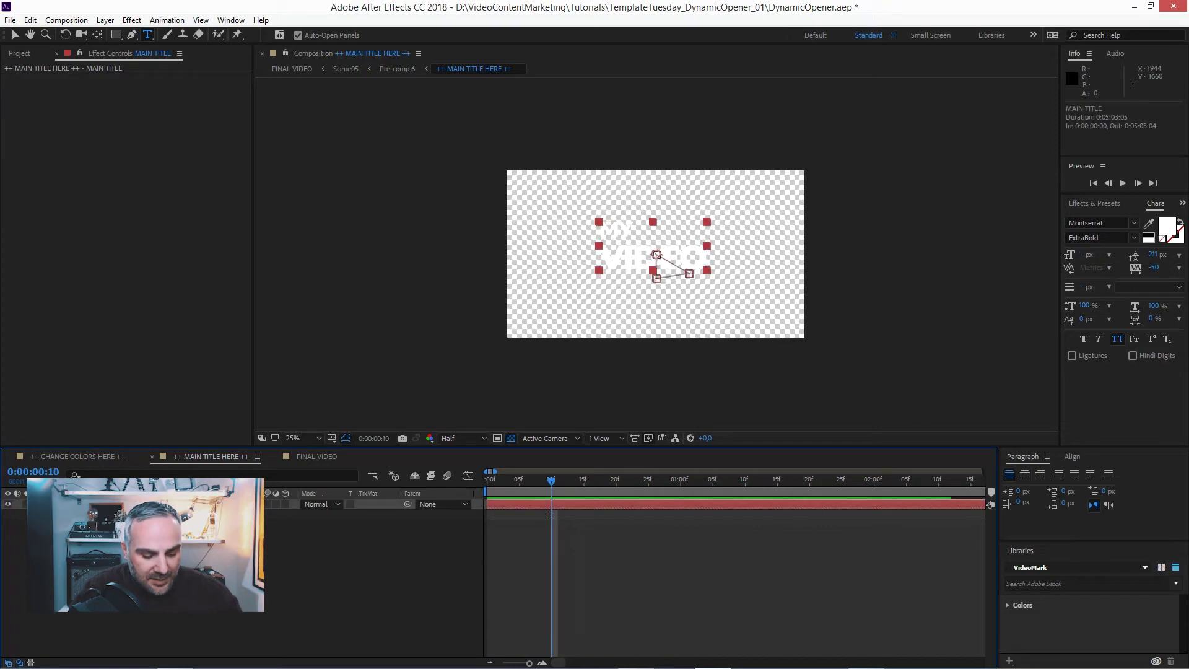
pyautogui.press('-')
# - Scrub through the title animation to check the enlarged MY VIDEO title
pyautogui.moveTo(554, 487)
pyautogui.mouseDown()
pyautogui.moveTo(671, 508)
pyautogui.moveTo(641, 517)
pyautogui.mouseUp()
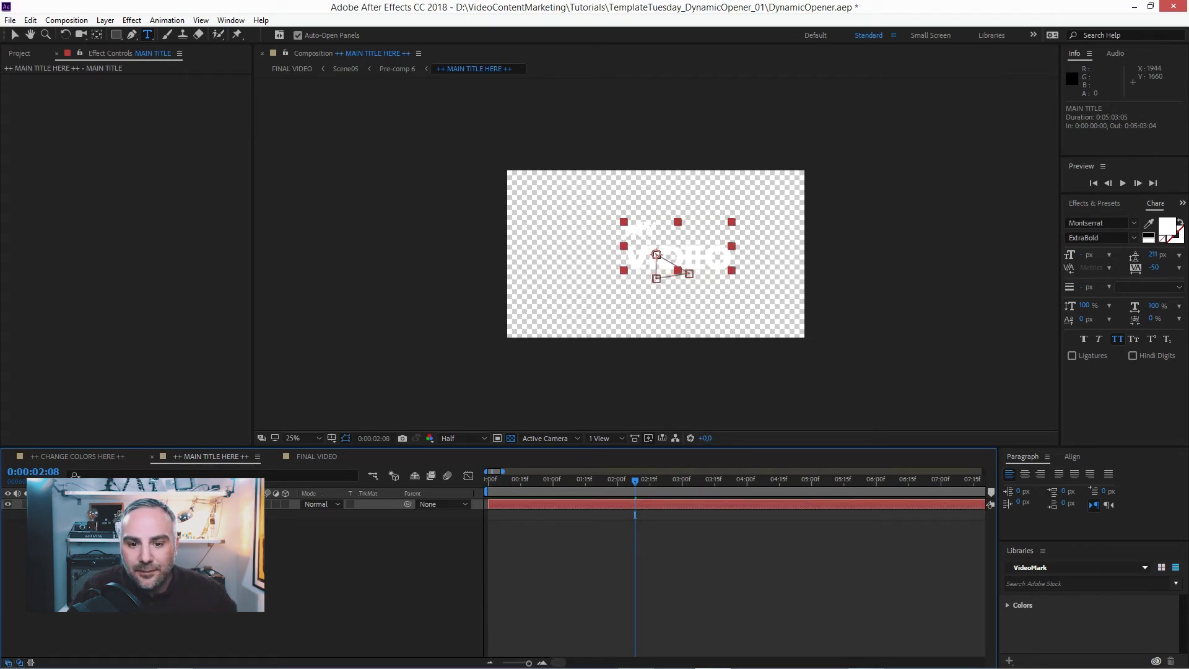
pyautogui.moveTo(566, 489); pyautogui.dragTo(586, 500)
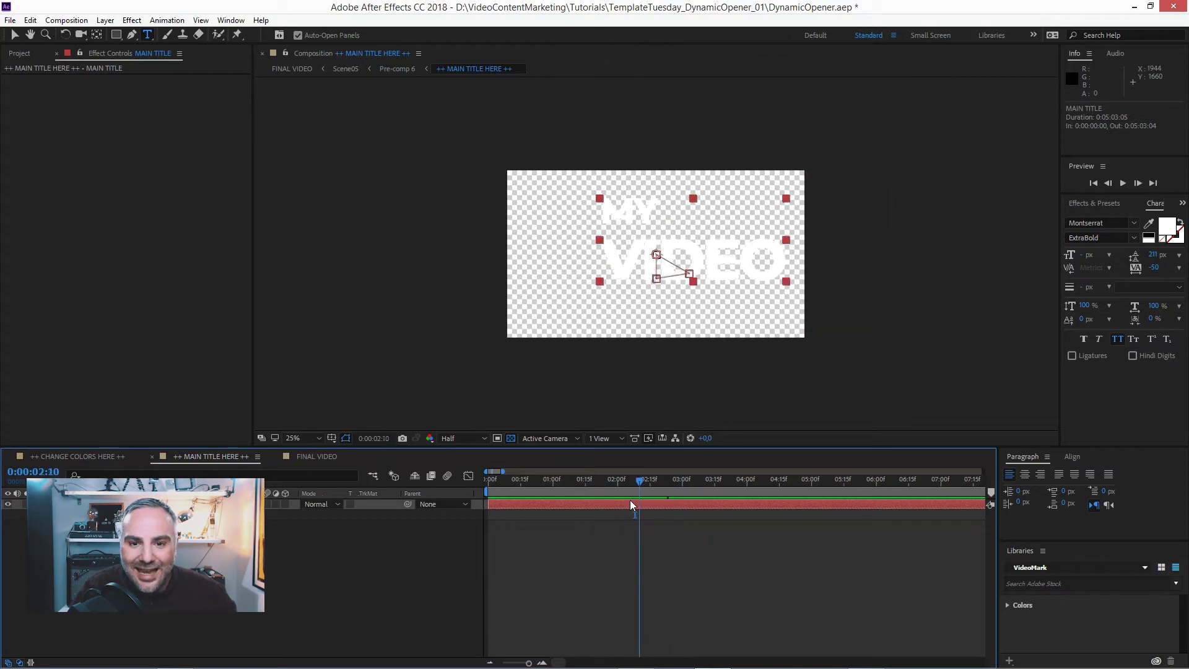
pyautogui.moveTo(628, 505); pyautogui.dragTo(646, 509)
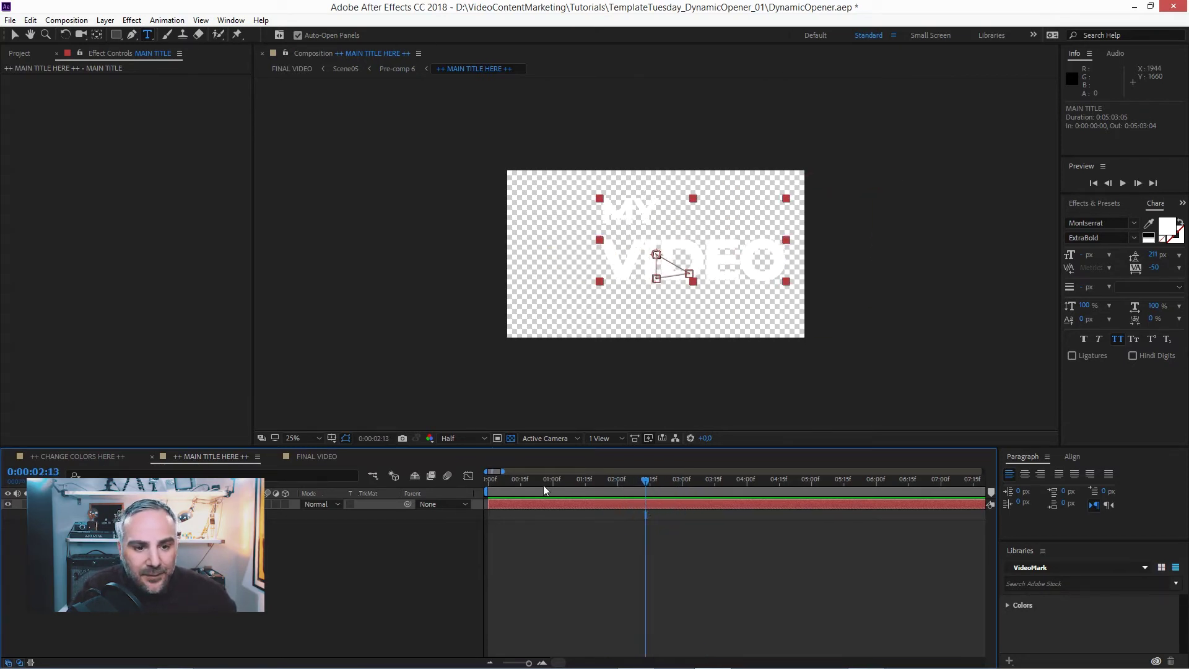
# - Check MY VIDEO in the final video, undo the last title change, then open CHANGE COLORS HERE
pyautogui.click(317, 456)
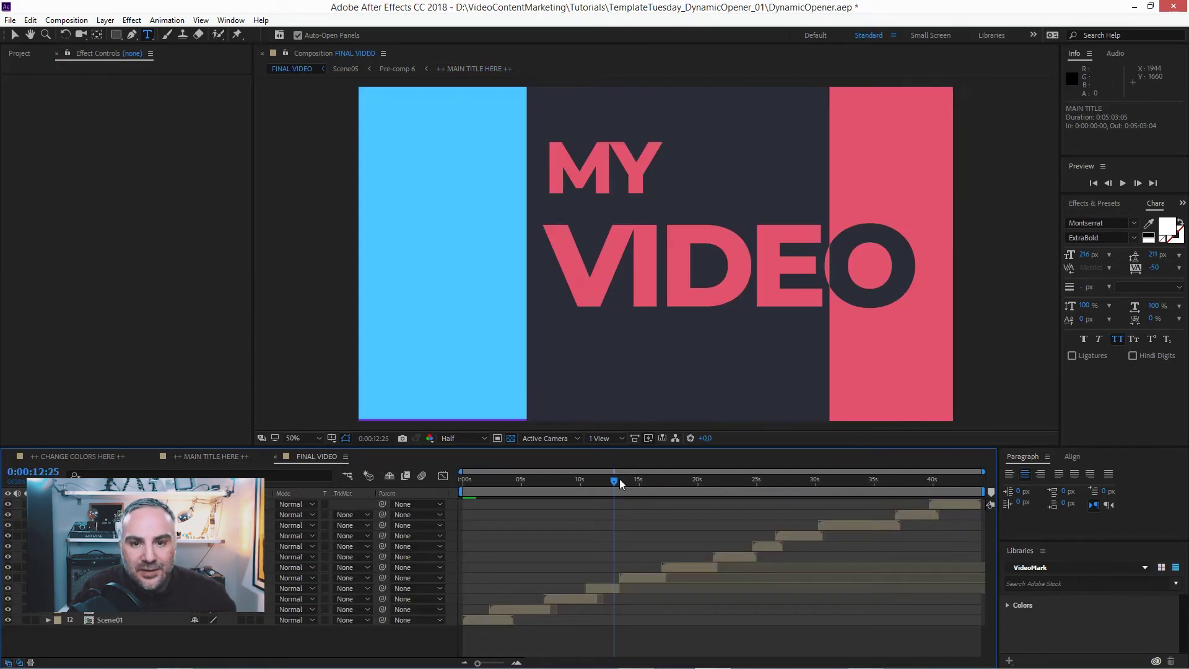
pyautogui.moveTo(618, 483)
pyautogui.mouseDown()
pyautogui.moveTo(570, 484)
pyautogui.moveTo(637, 490)
pyautogui.moveTo(620, 493)
pyautogui.mouseUp()
pyautogui.click(211, 456)
pyautogui.moveTo(490, 481)
pyautogui.mouseDown()
pyautogui.moveTo(592, 503)
pyautogui.moveTo(580, 504)
pyautogui.mouseUp()
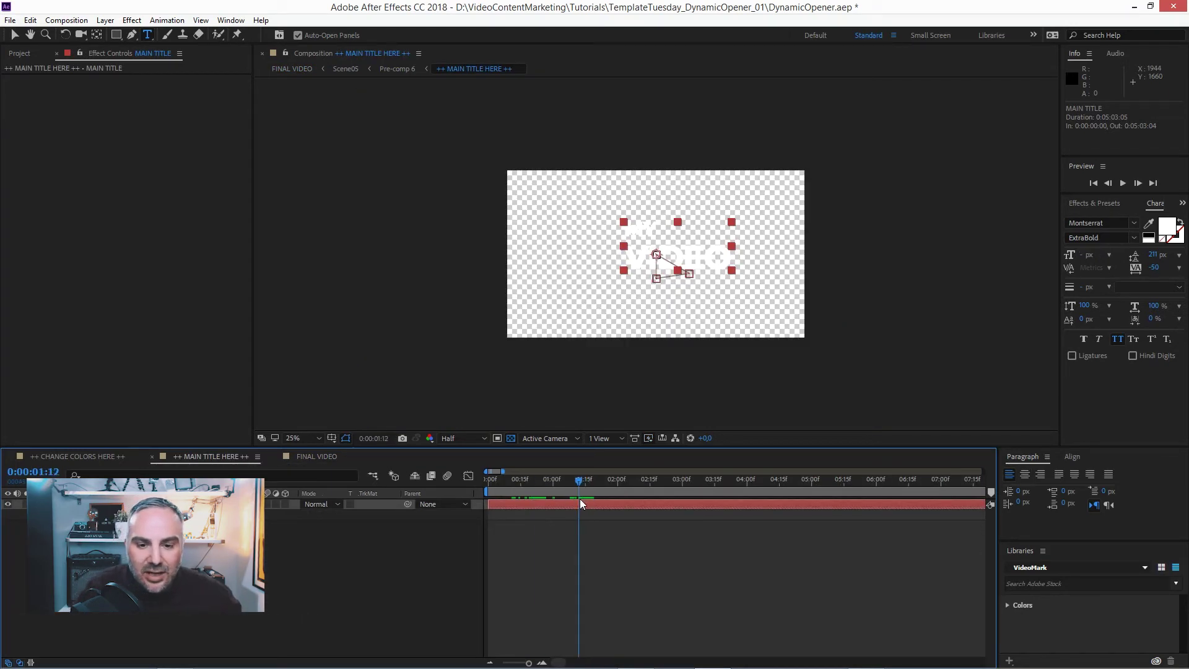
pyautogui.hotkey('ctrl', 'z')
pyautogui.click(351, 559)
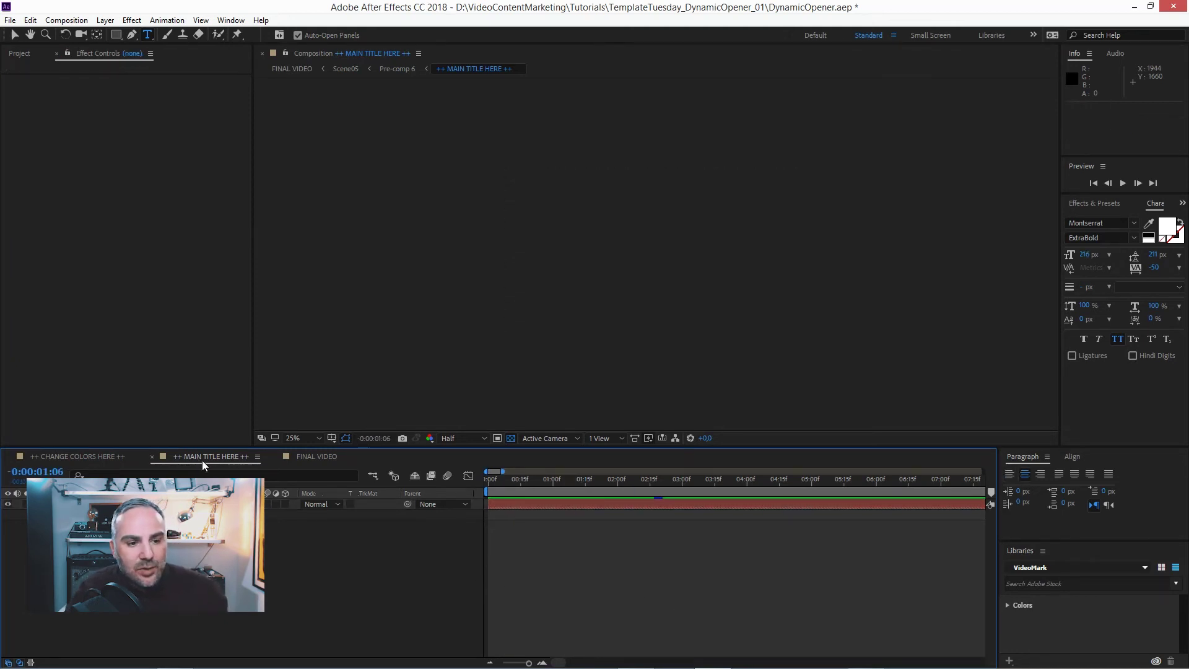
pyautogui.click(89, 456)
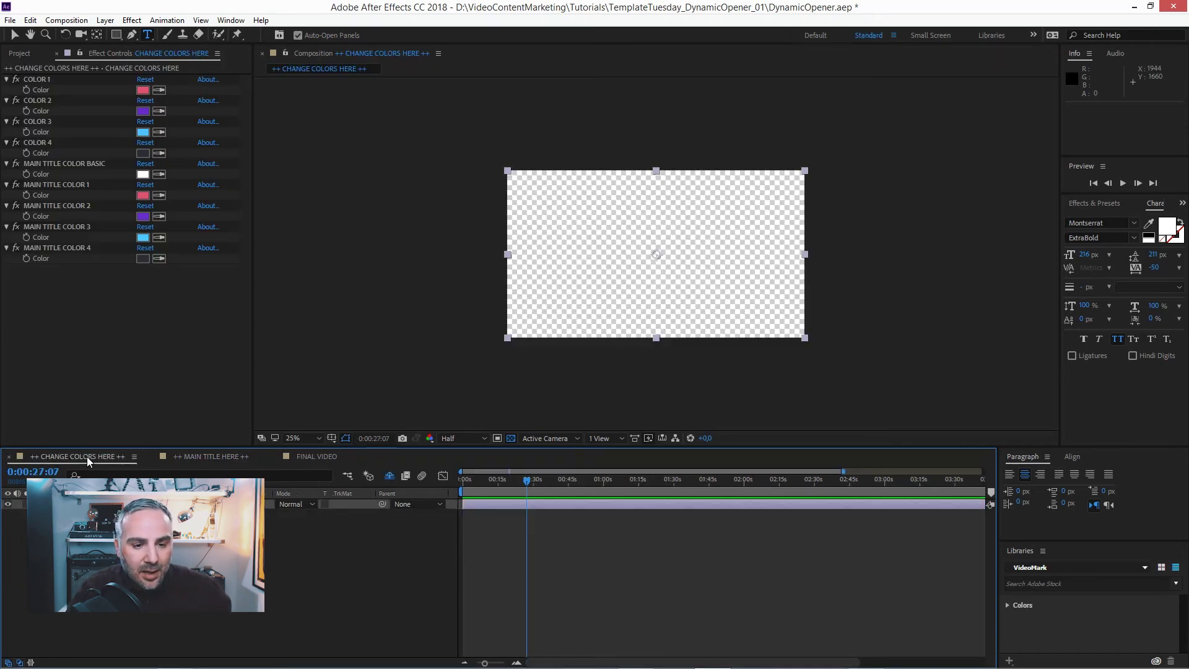
# - Return to FINAL VIDEO and scrub through the later scenes to the photo-grid ending
pyautogui.click(318, 457)
pyautogui.moveTo(609, 483); pyautogui.dragTo(814, 495)
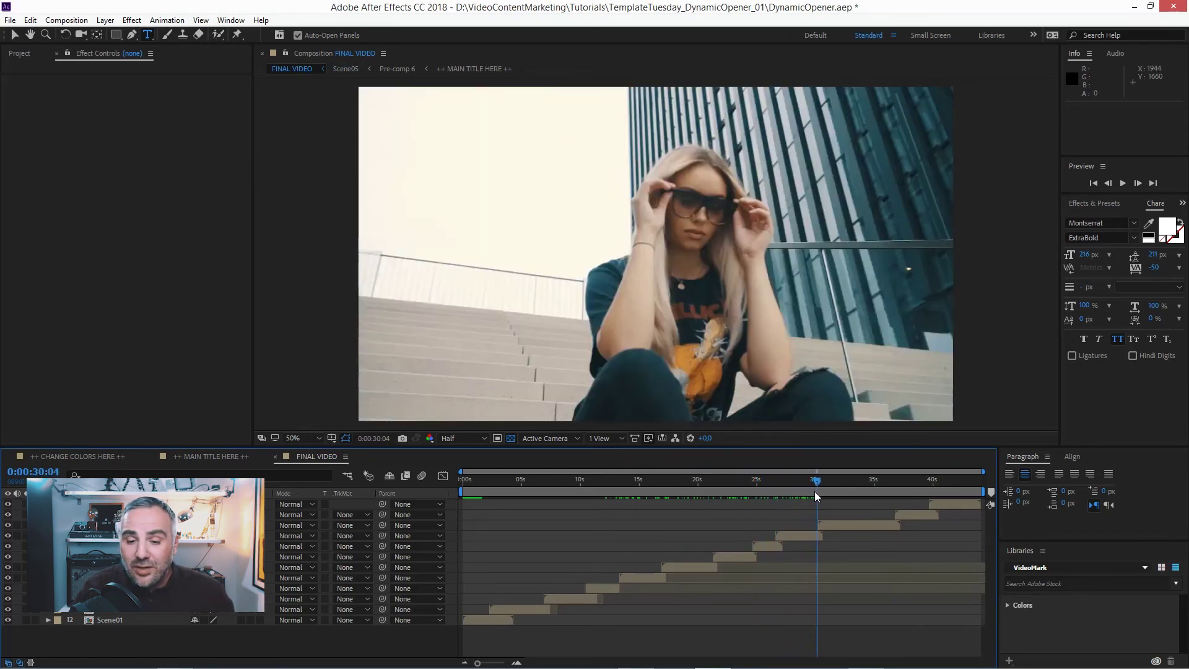
pyautogui.moveTo(813, 495); pyautogui.dragTo(844, 496)
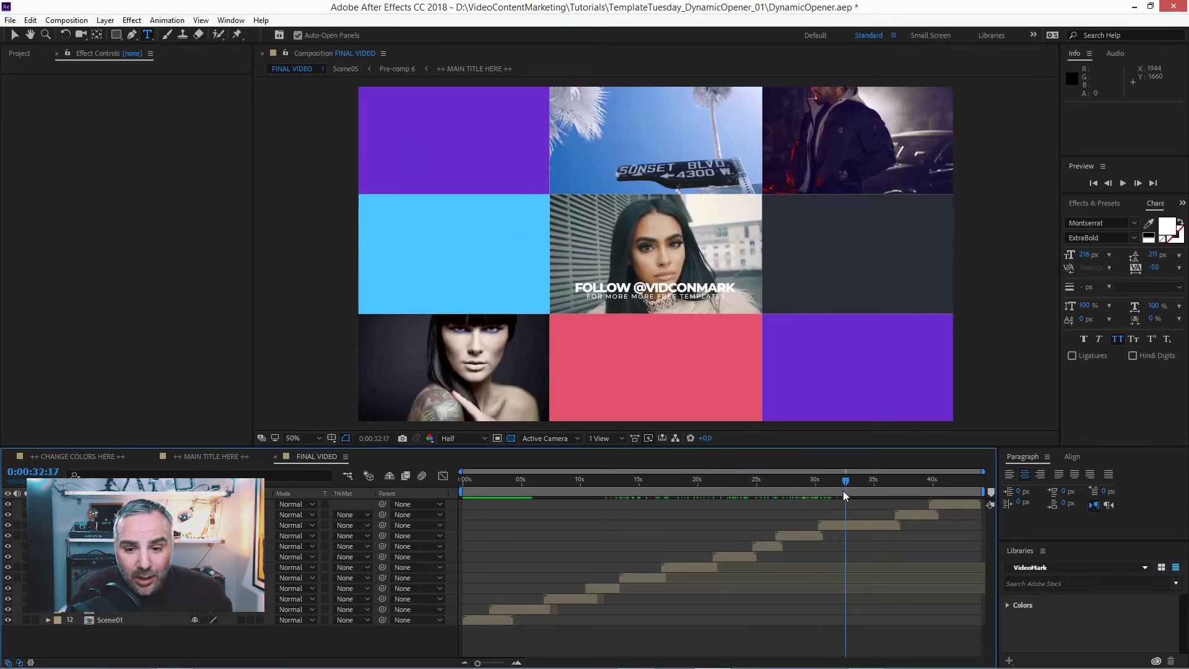